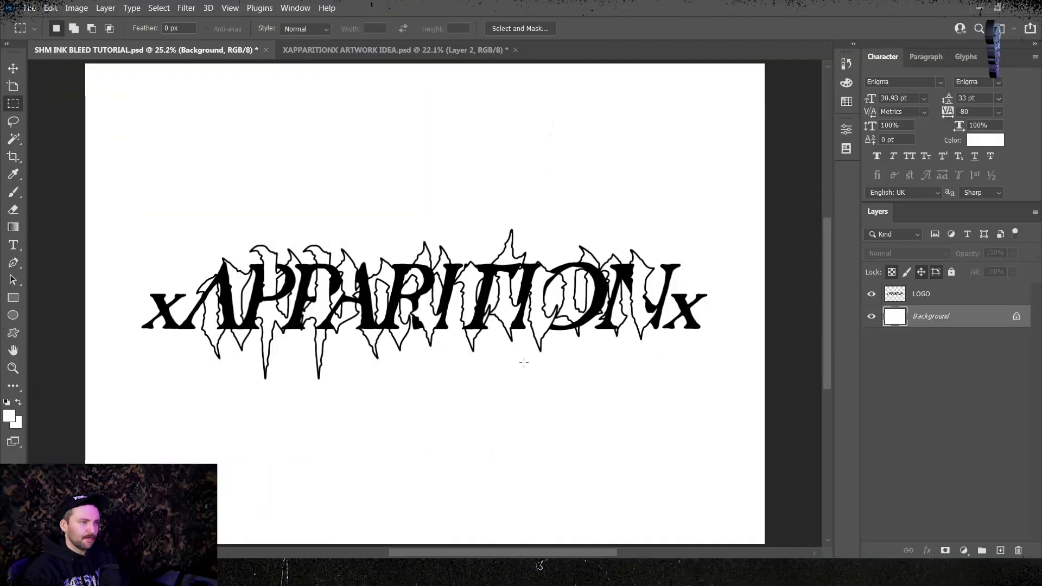
pyautogui.scroll(4, 500, 417)
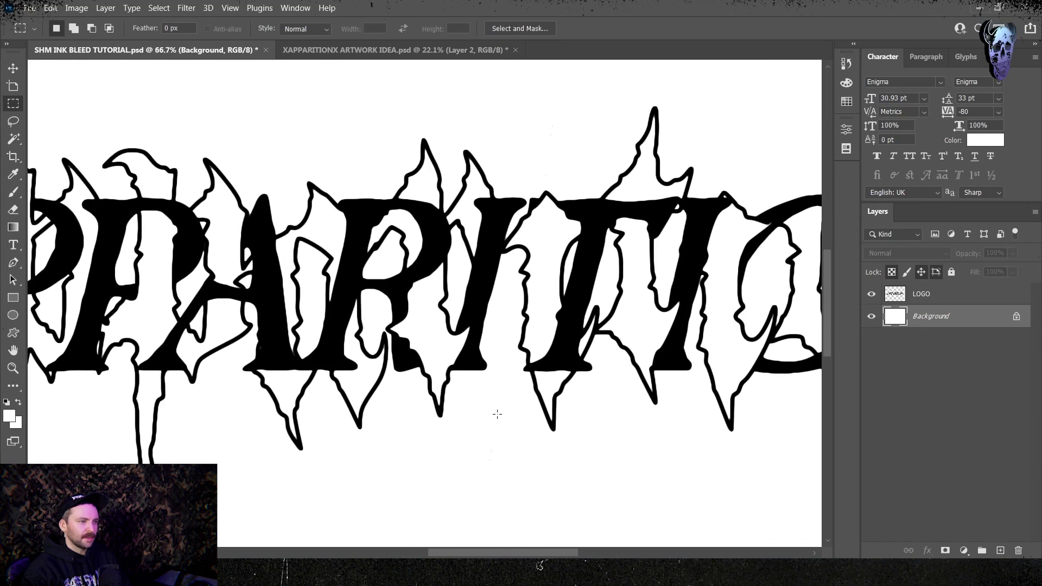
# Pan across the jagged logo's letters, fit it back in view, and select the LOGO layer.
pyautogui.moveTo(244, 285)
pyautogui.mouseDown()
pyautogui.moveTo(504, 356)
pyautogui.moveTo(244, 244)
pyautogui.mouseUp()
pyautogui.moveTo(571, 285); pyautogui.dragTo(413, 115)
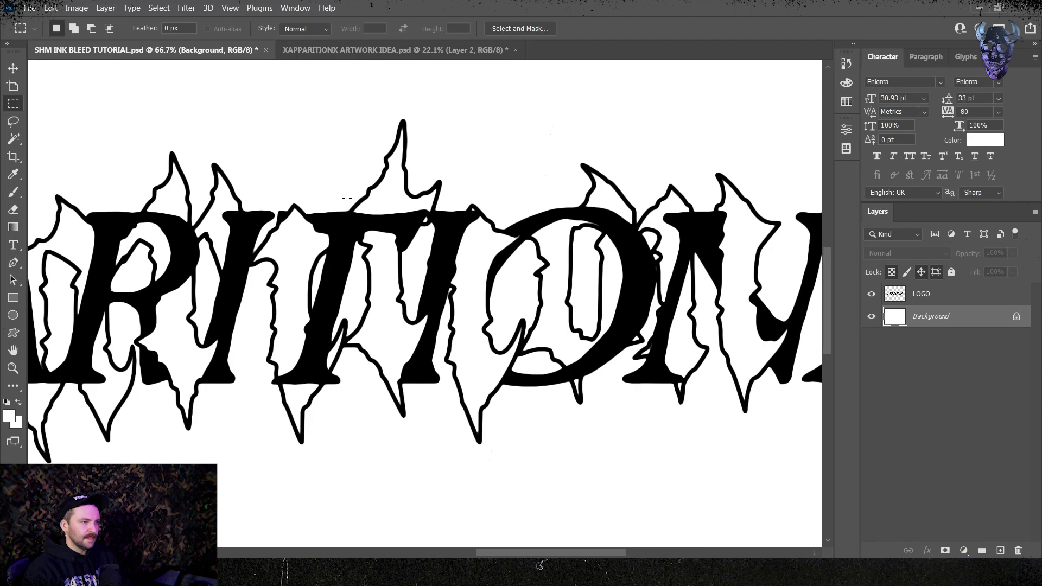
pyautogui.moveTo(516, 416)
pyautogui.mouseDown()
pyautogui.moveTo(366, 391)
pyautogui.moveTo(579, 245)
pyautogui.mouseUp()
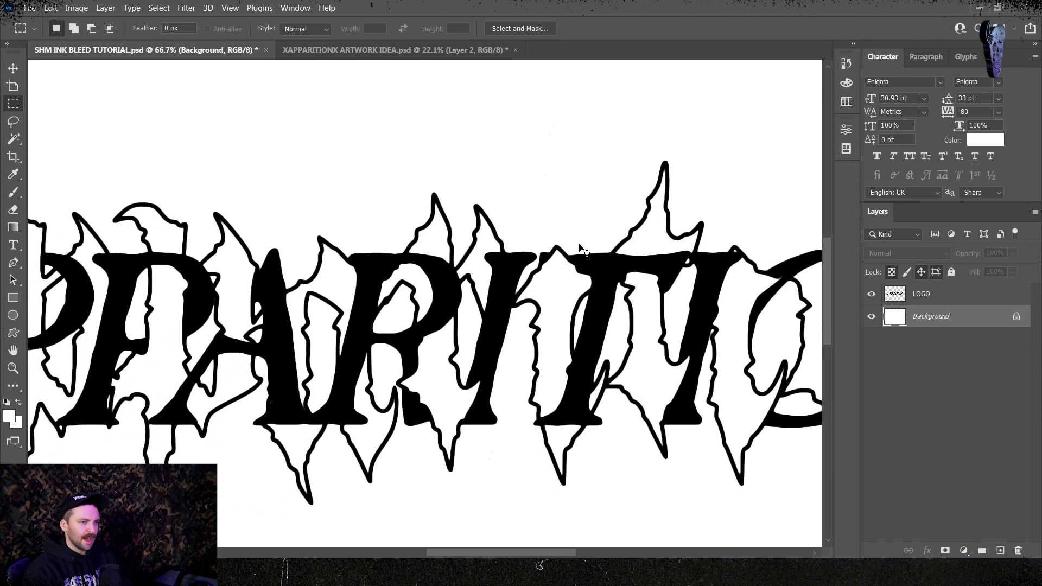
pyautogui.hotkey('ctrl', '0')
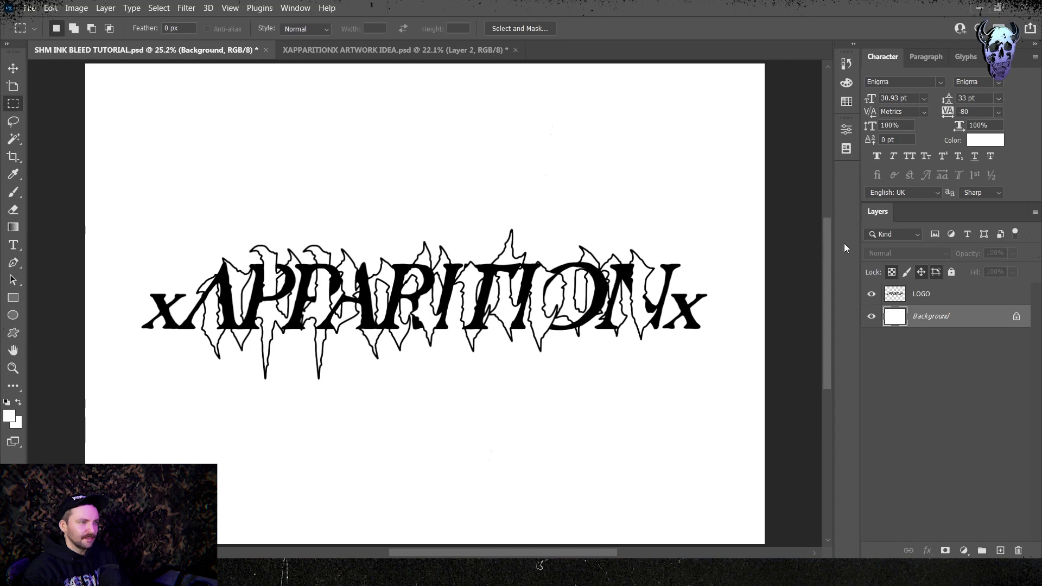
pyautogui.hotkey('alt', ']')
# Start a Ripple distortion and settle on the Medium size after trying Large.
pyautogui.click(187, 8)
pyautogui.moveTo(199, 202)
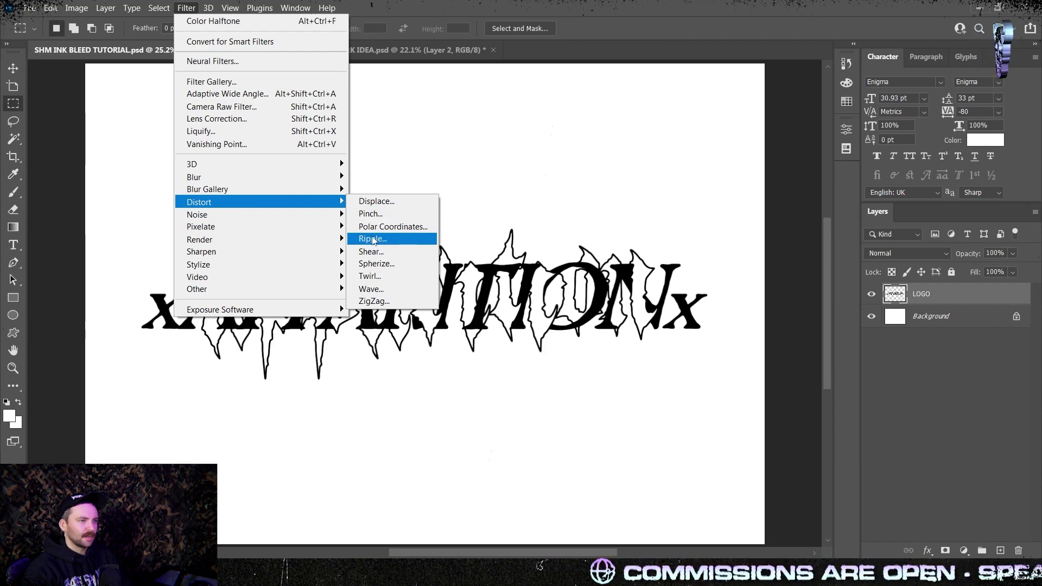
pyautogui.click(372, 240)
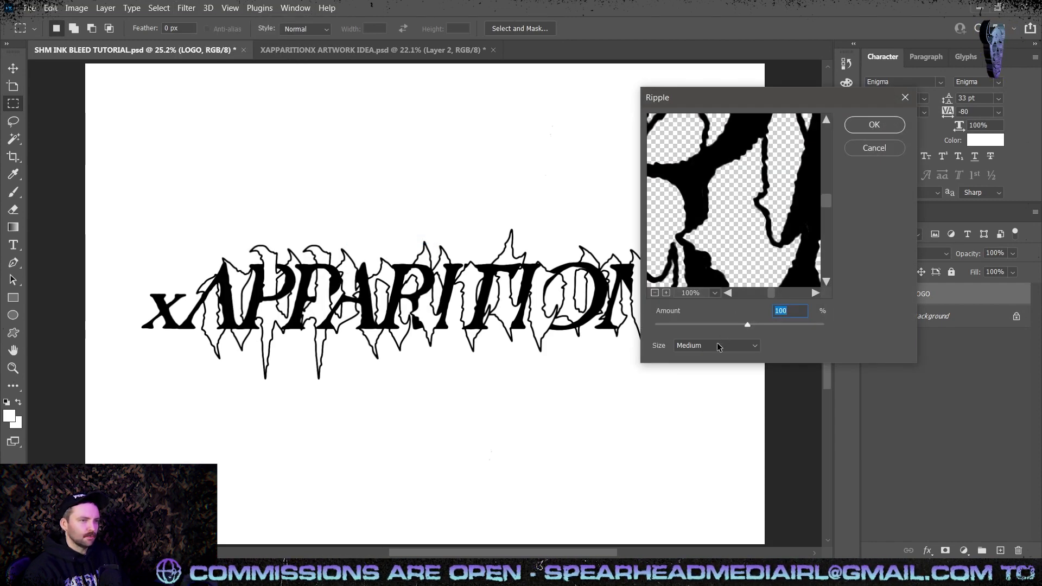
pyautogui.click(716, 345)
pyautogui.click(709, 379)
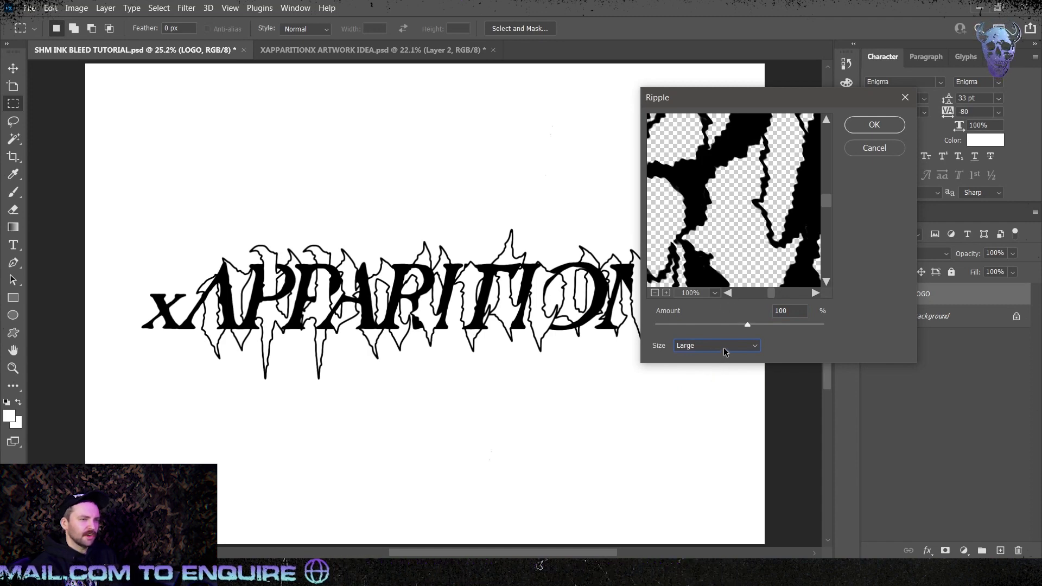
pyautogui.click(724, 348)
pyautogui.click(705, 371)
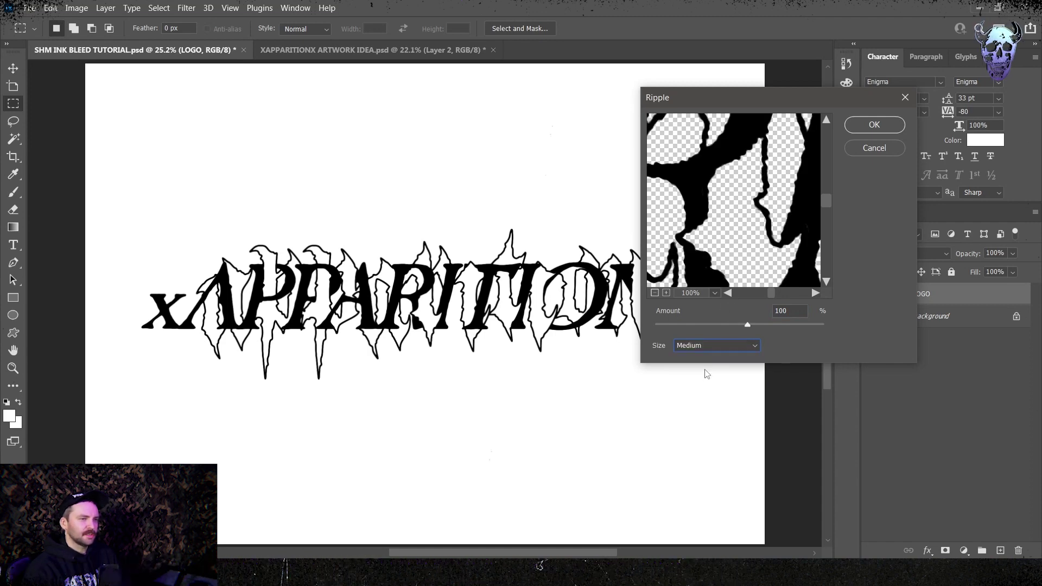
# Raise the ripple Amount, apply it, and pan across the rippled letters.
pyautogui.click(763, 323)
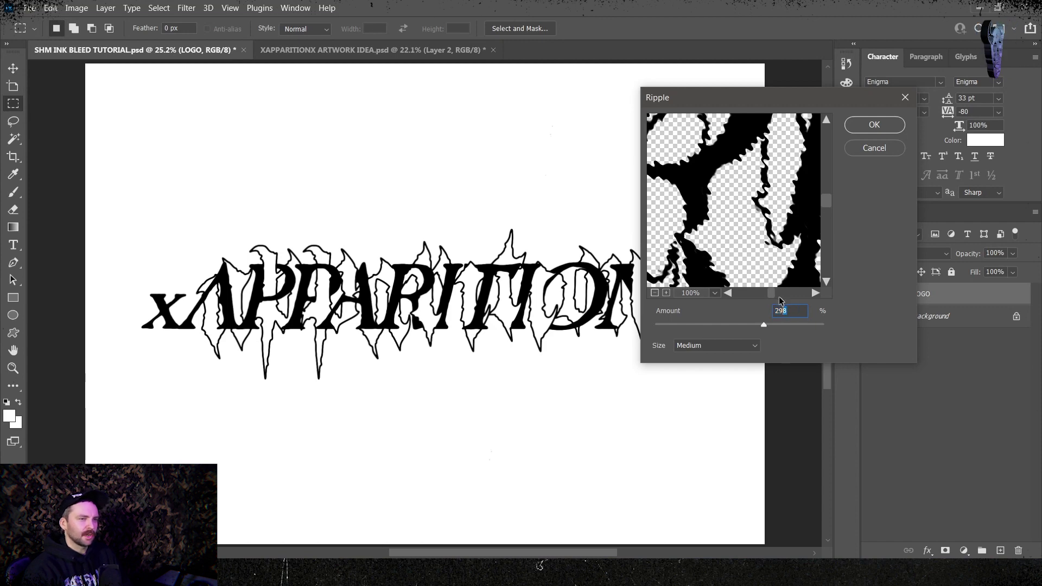
pyautogui.doubleClick(793, 311)
pyautogui.write('100')
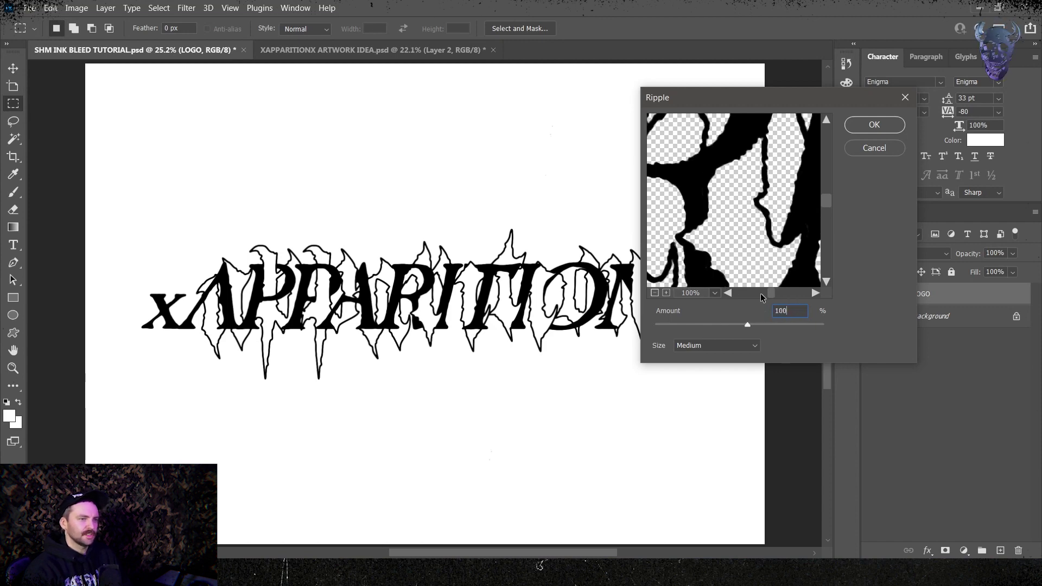
pyautogui.press('Return')
pyautogui.scroll(3, 175, 216)
pyautogui.scroll(3, 175, 216)
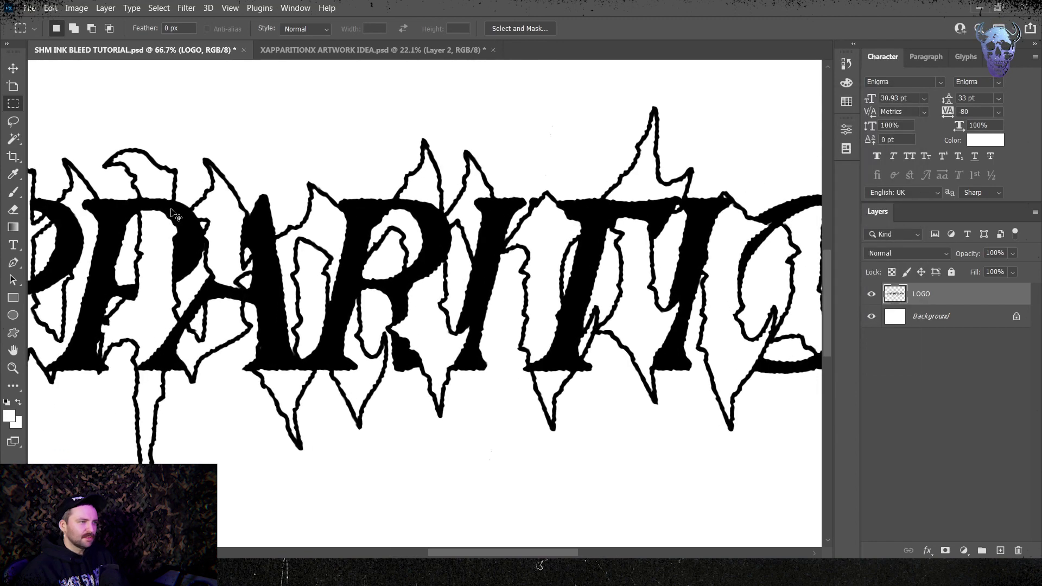
pyautogui.scroll(3, 173, 212)
pyautogui.moveTo(313, 254); pyautogui.dragTo(559, 285)
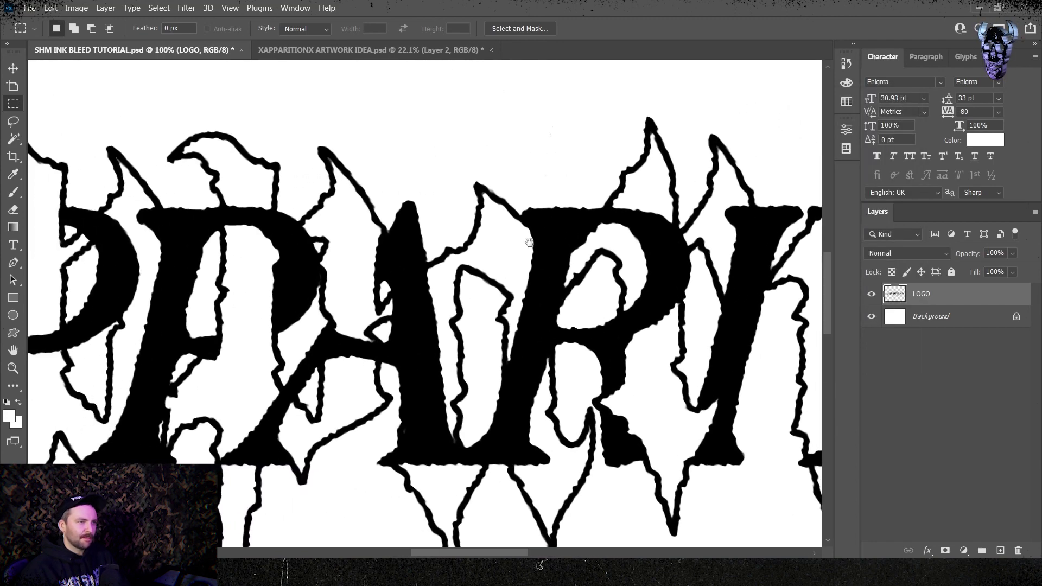
pyautogui.moveTo(651, 317); pyautogui.dragTo(377, 284)
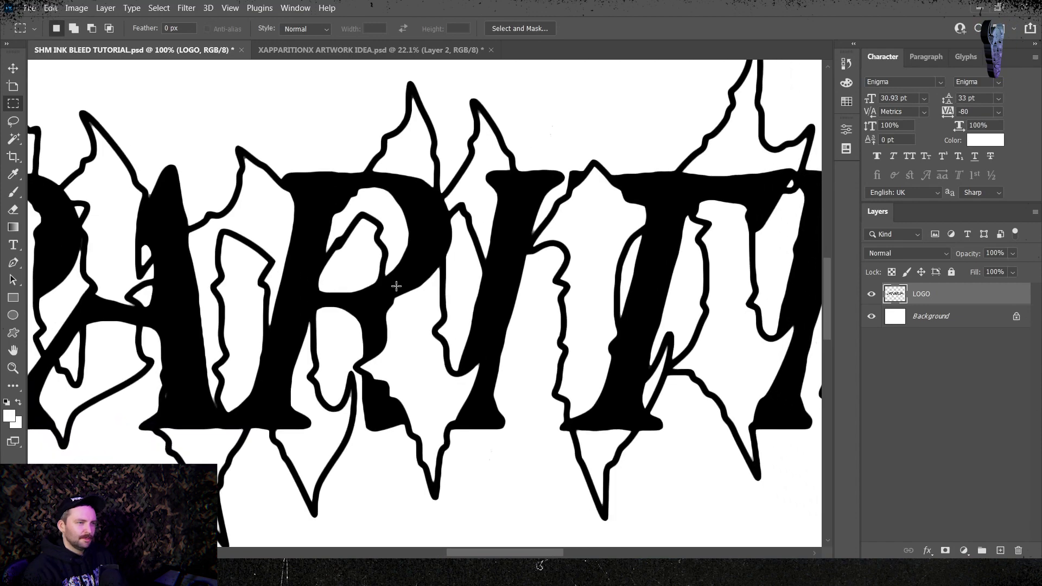
pyautogui.moveTo(400, 290); pyautogui.dragTo(488, 326)
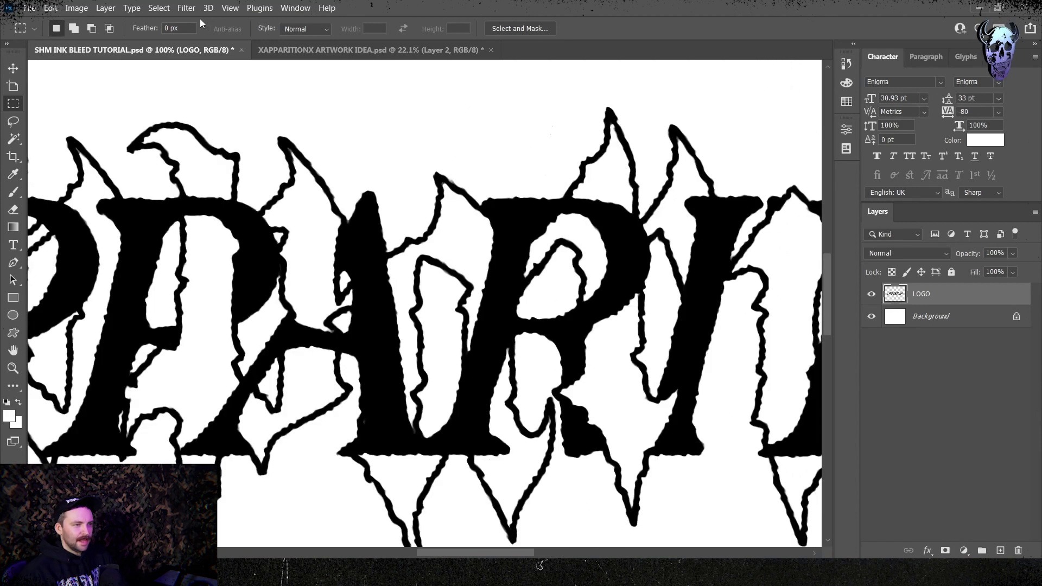
# Apply a Gaussian Blur with an 8-pixel radius to the rippled LOGO layer.
pyautogui.click(186, 8)
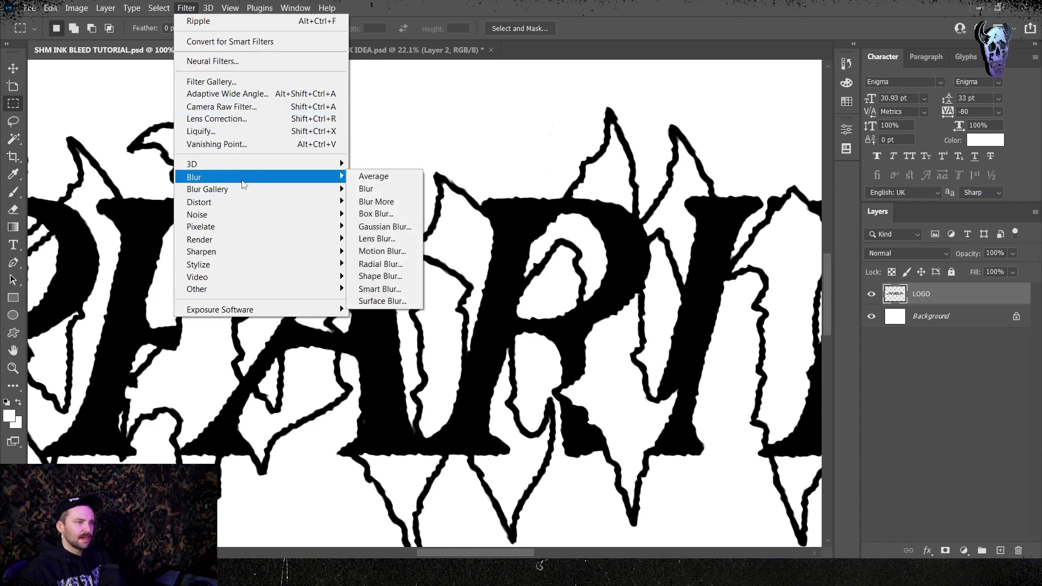
pyautogui.moveTo(194, 177)
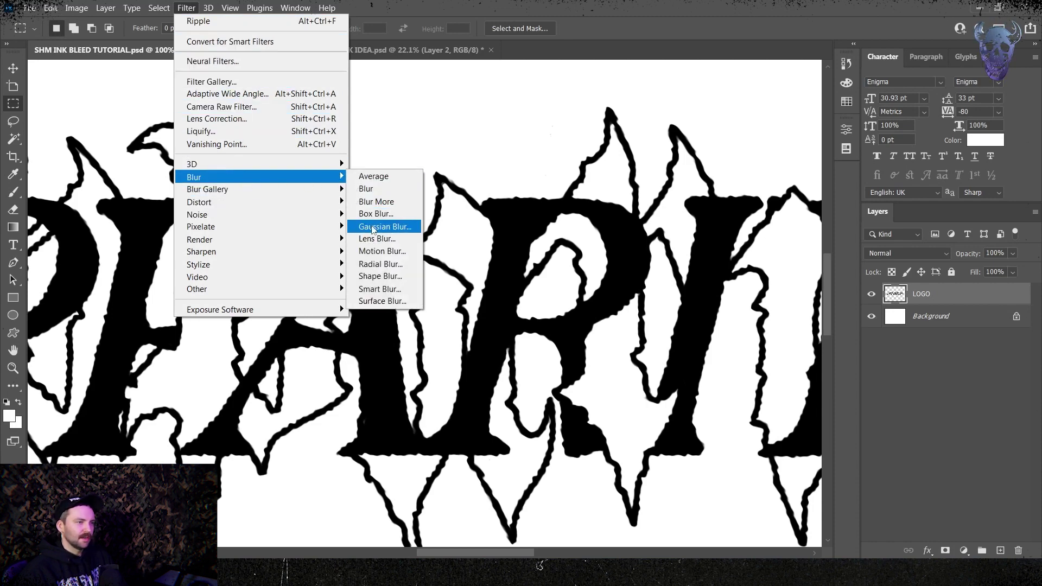
pyautogui.click(373, 228)
pyautogui.write('8')
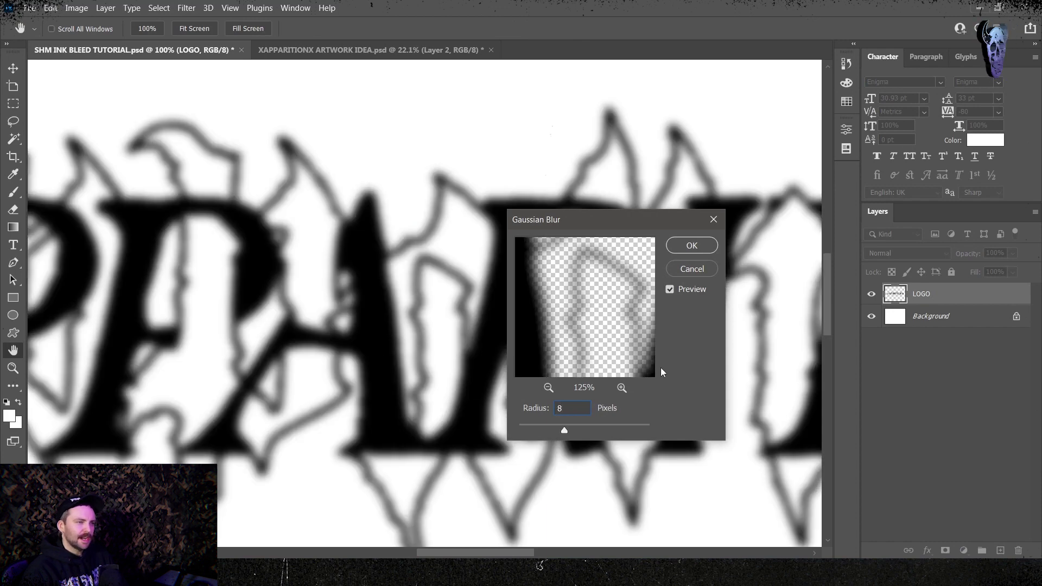
pyautogui.click(692, 246)
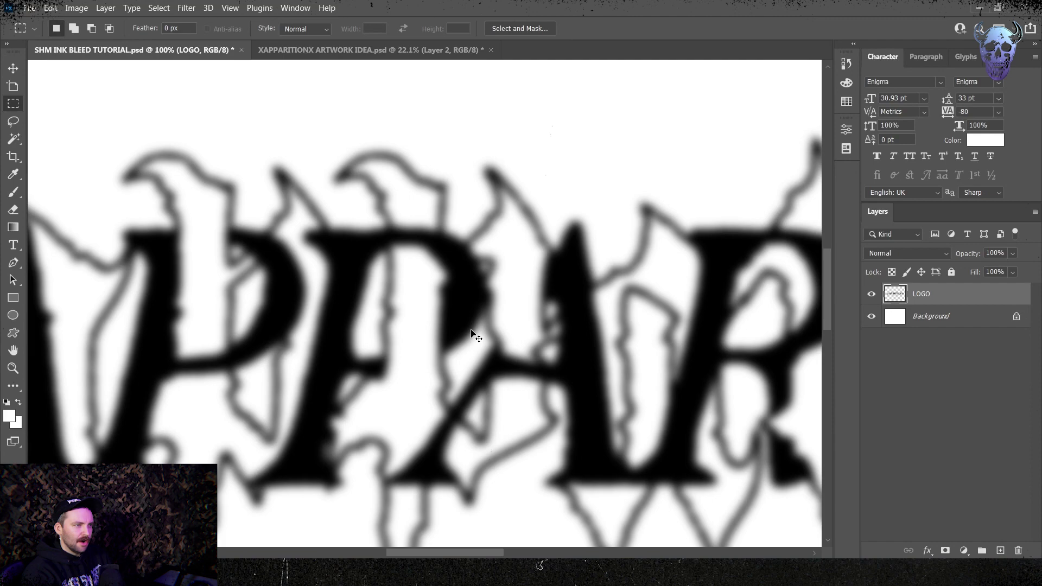
pyautogui.scroll(-5, 476, 337)
pyautogui.scroll(3, 476, 336)
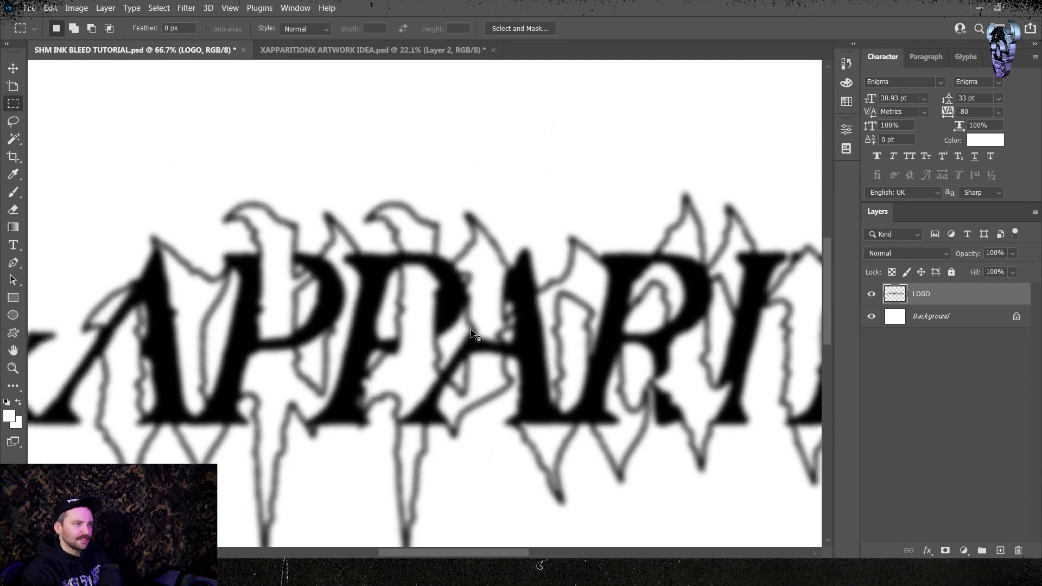
# Apply Add Noise to the blurred logo at 21%, Gaussian and Monochromatic.
pyautogui.click(186, 8)
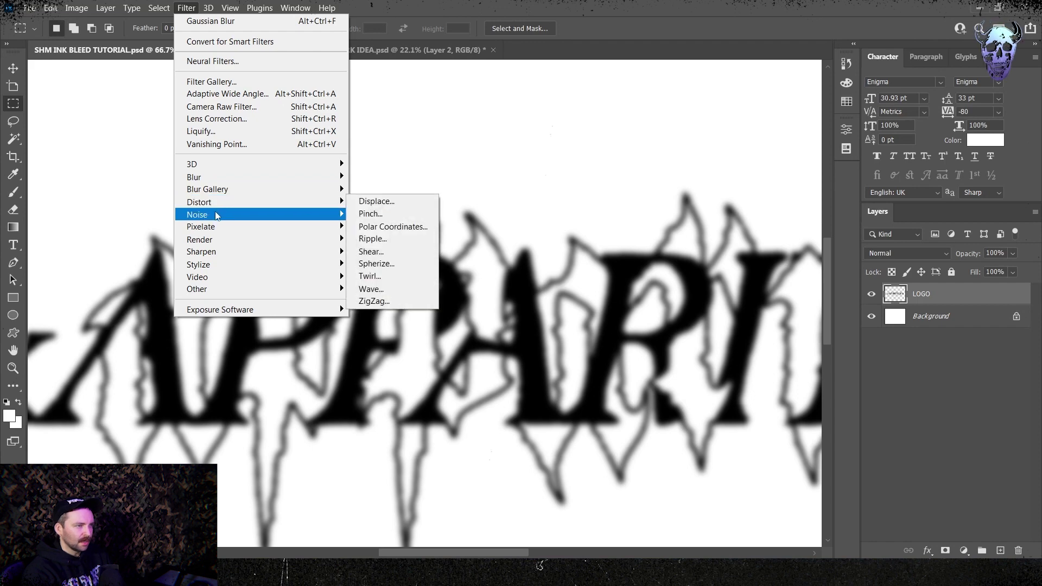
pyautogui.moveTo(197, 214)
pyautogui.click(373, 215)
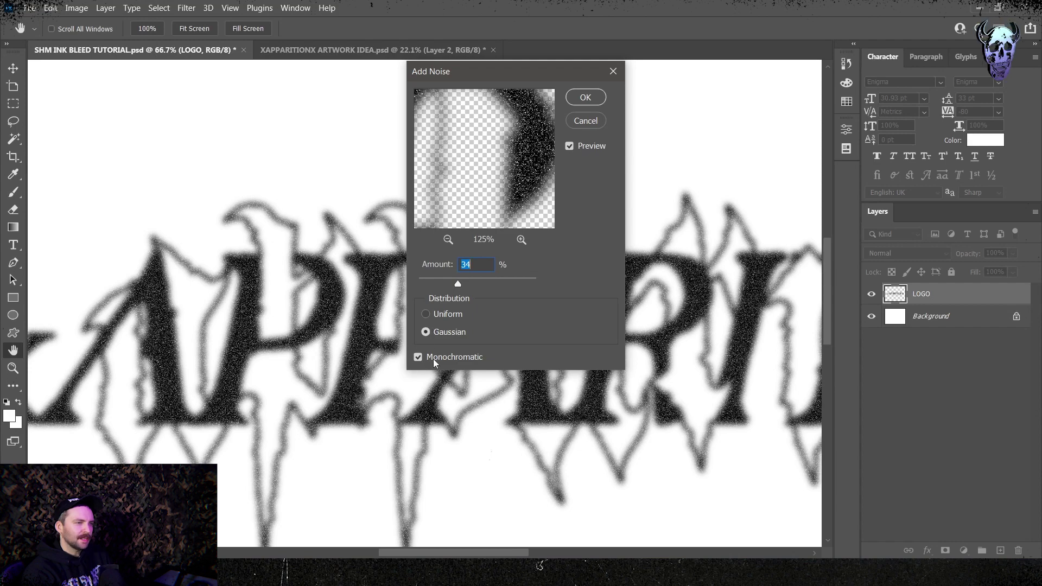
pyautogui.write('21')
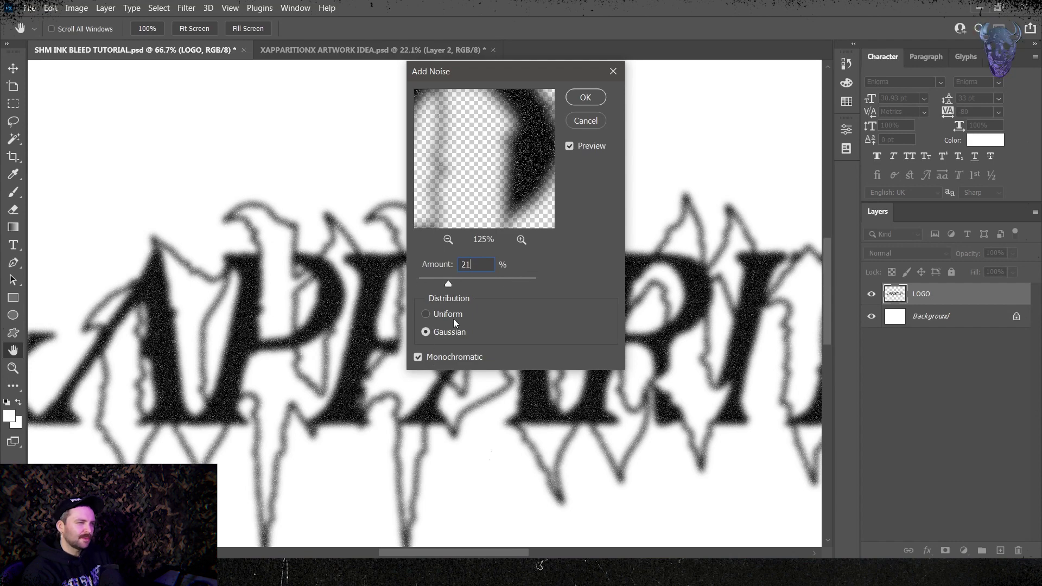
pyautogui.scroll(2, 217, 337)
pyautogui.scroll(2, 323, 343)
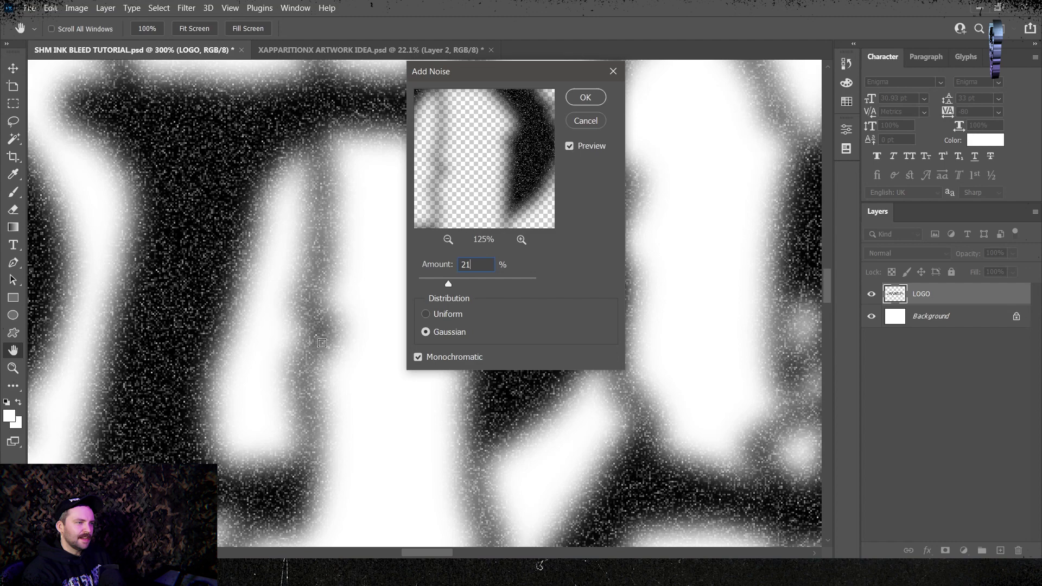
pyautogui.scroll(-1, 164, 420)
pyautogui.scroll(-1, 164, 420)
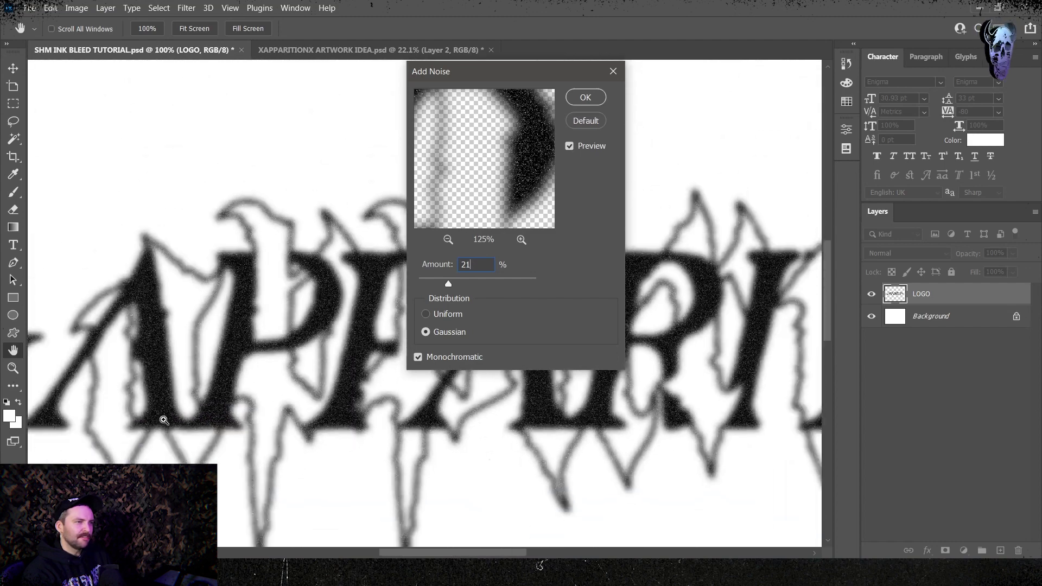
pyautogui.scroll(-1, 164, 420)
pyautogui.moveTo(164, 421); pyautogui.dragTo(244, 366)
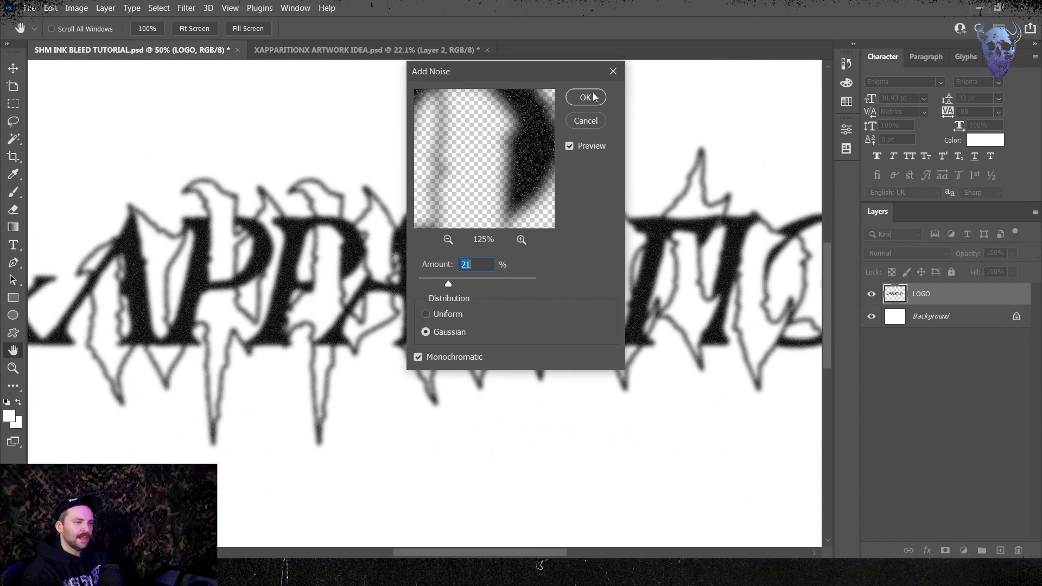
pyautogui.click(586, 98)
pyautogui.moveTo(628, 310)
pyautogui.mouseDown()
pyautogui.moveTo(502, 329)
pyautogui.moveTo(534, 329)
pyautogui.mouseUp()
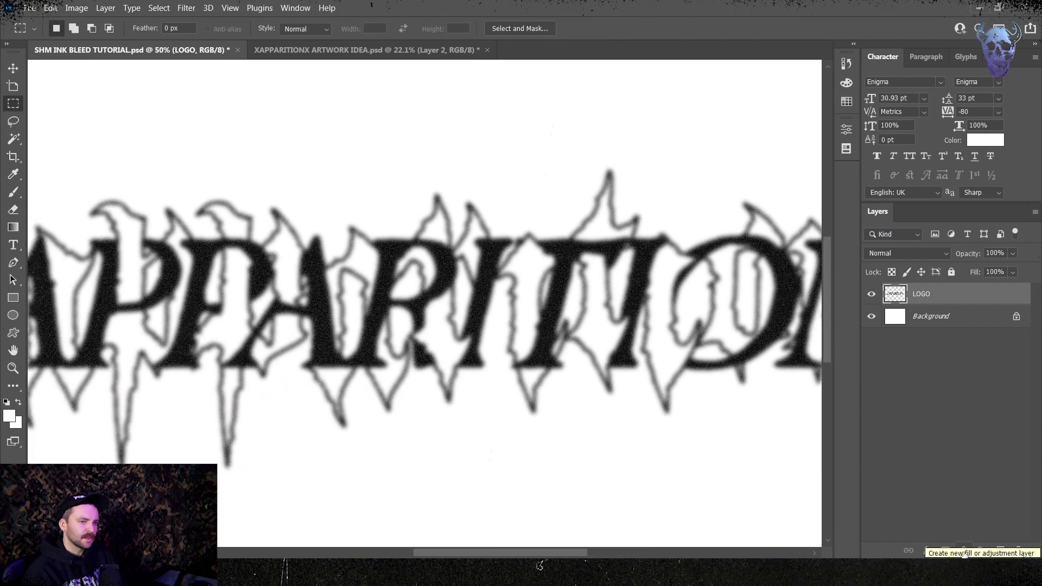
# Add a Threshold adjustment layer above the logo, initially at level 182.
pyautogui.click(964, 551)
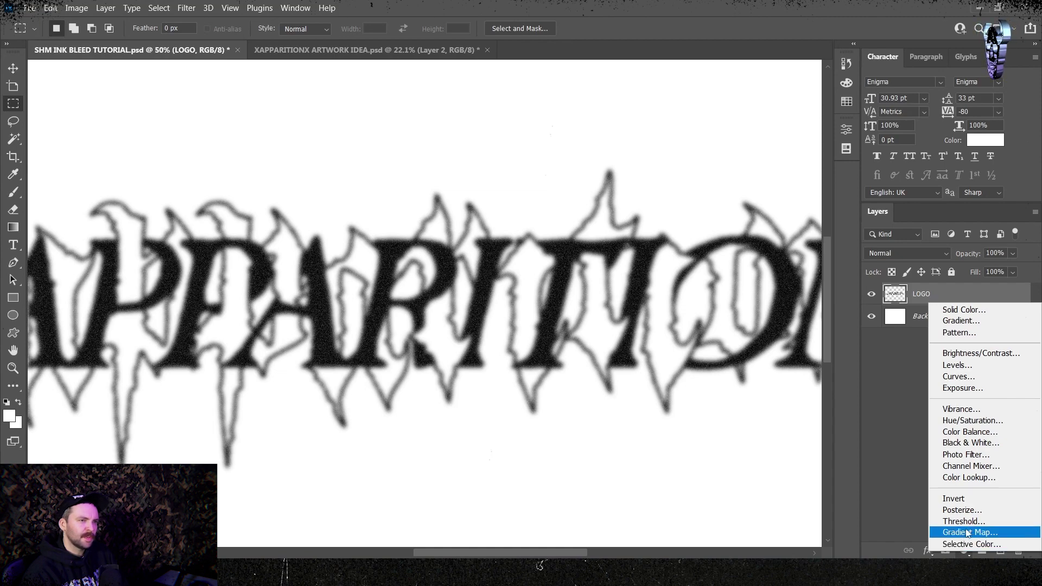
pyautogui.click(994, 523)
pyautogui.moveTo(782, 243); pyautogui.dragTo(778, 242)
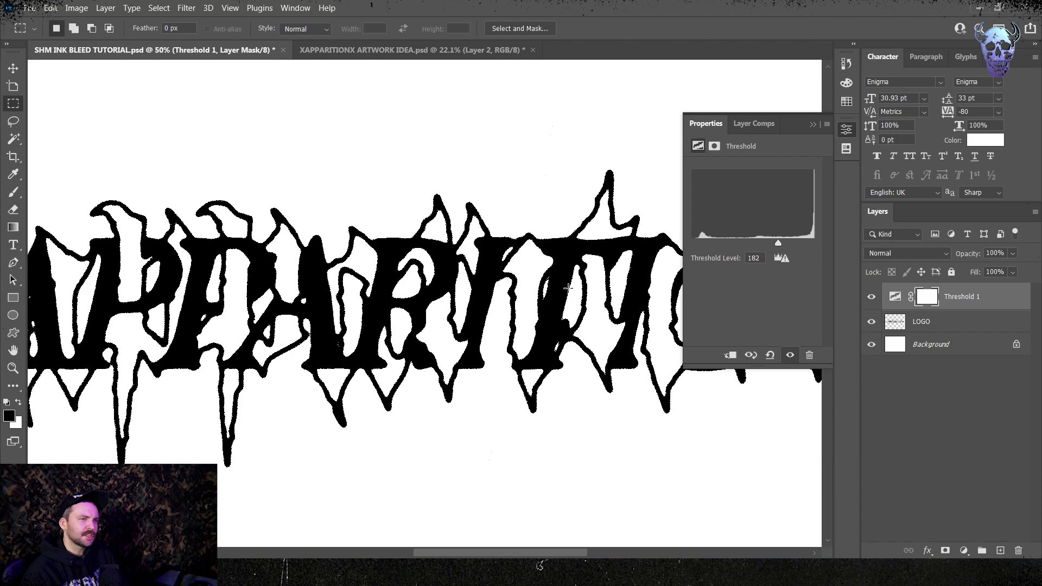
pyautogui.moveTo(407, 310)
pyautogui.mouseDown()
pyautogui.moveTo(552, 328)
pyautogui.moveTo(546, 318)
pyautogui.mouseUp()
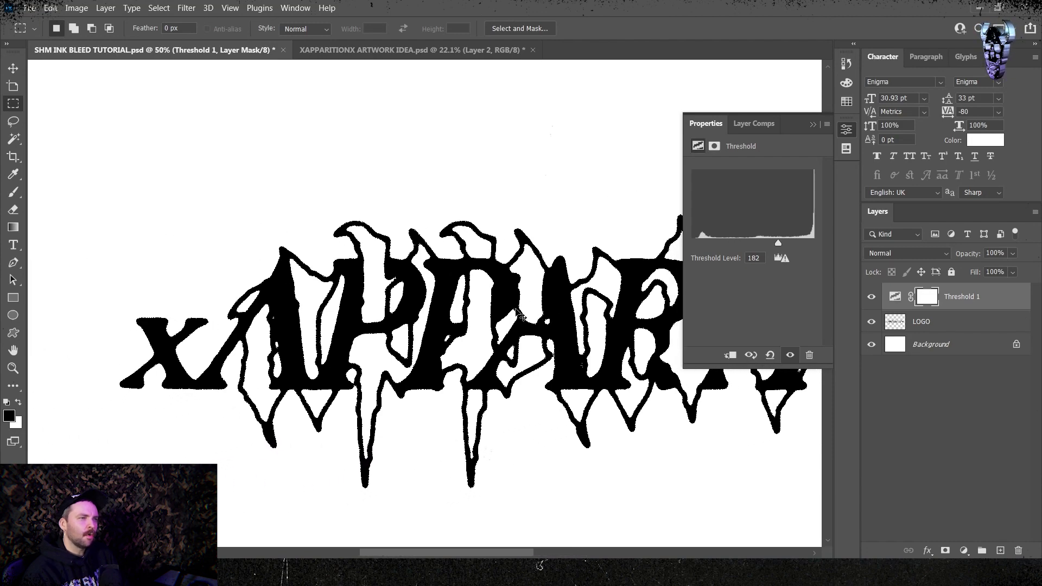
pyautogui.scroll(3, 518, 314)
pyautogui.scroll(2, 517, 315)
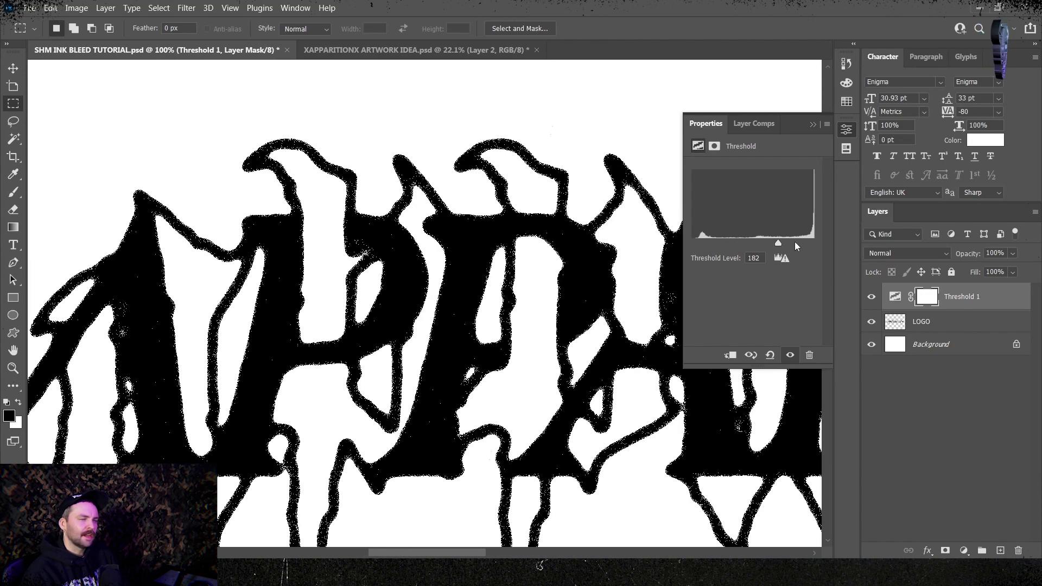
# Lower the Threshold level to 172, close Properties, and recentre the whole logo.
pyautogui.moveTo(779, 242)
pyautogui.mouseDown()
pyautogui.moveTo(756, 244)
pyautogui.moveTo(807, 243)
pyautogui.mouseUp()
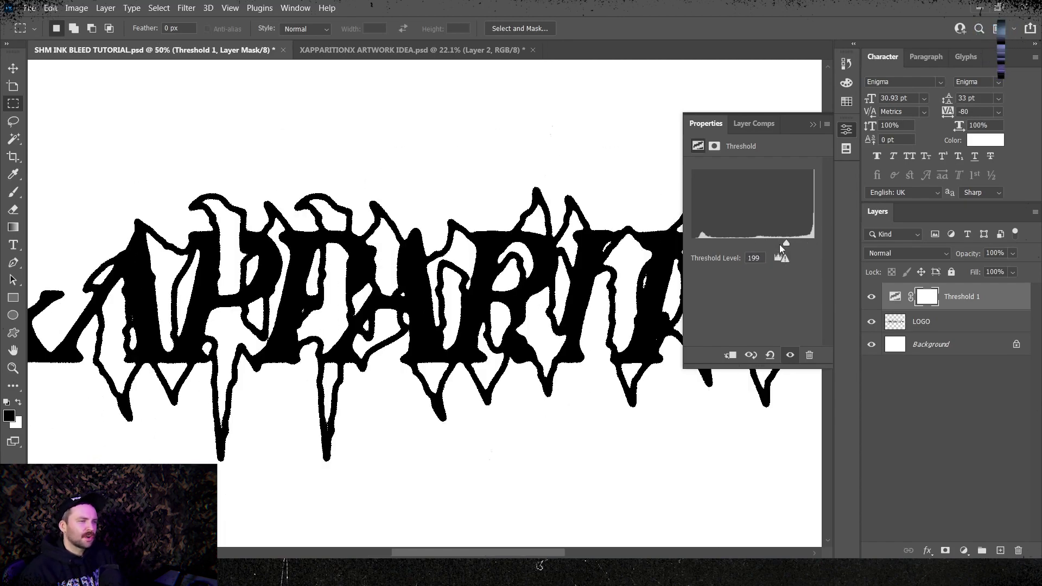
pyautogui.moveTo(785, 243); pyautogui.dragTo(772, 243)
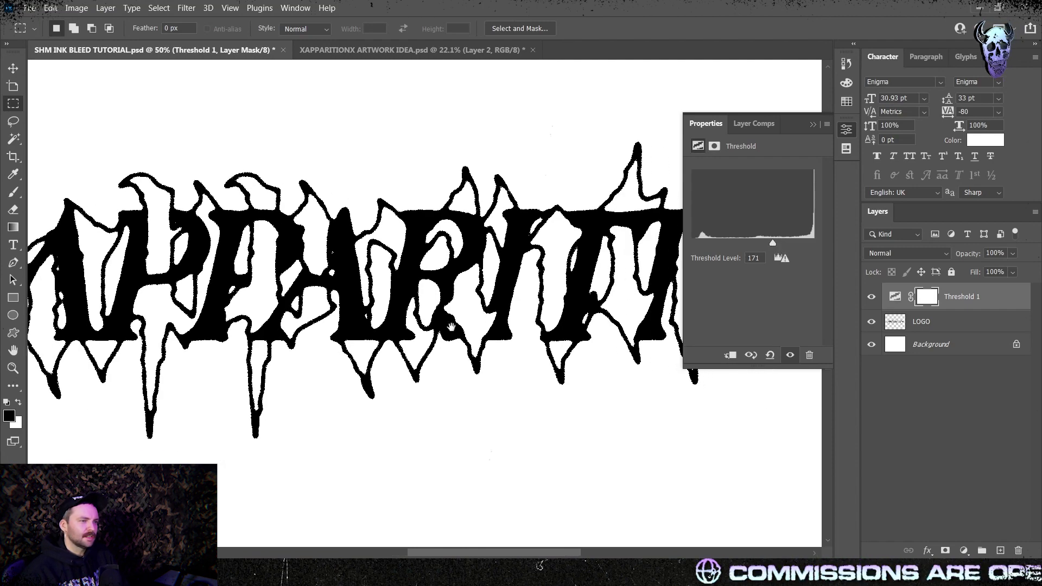
pyautogui.moveTo(451, 327); pyautogui.dragTo(210, 368)
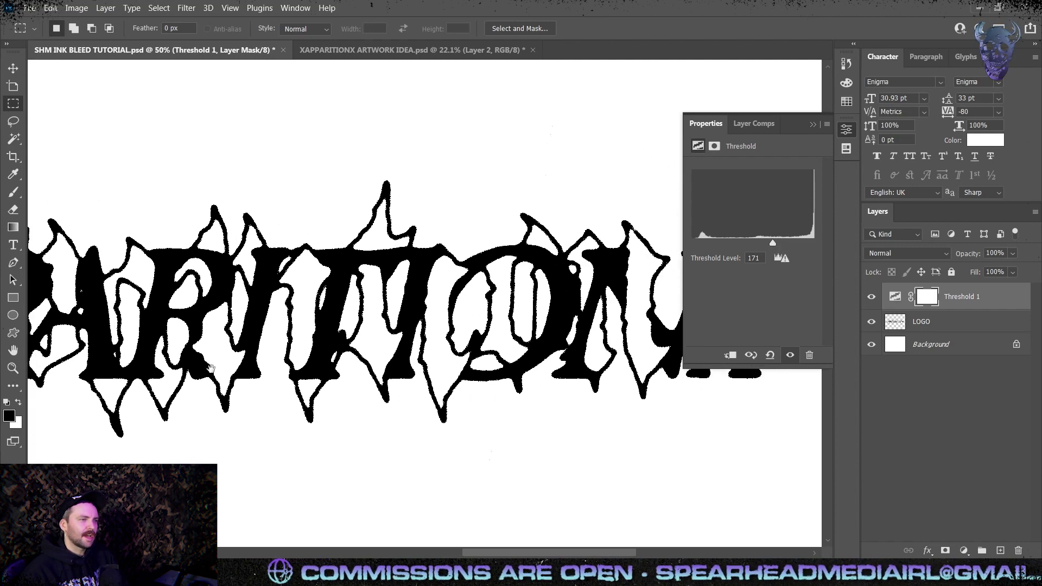
pyautogui.moveTo(402, 401); pyautogui.dragTo(423, 411)
pyautogui.moveTo(772, 244); pyautogui.dragTo(770, 244)
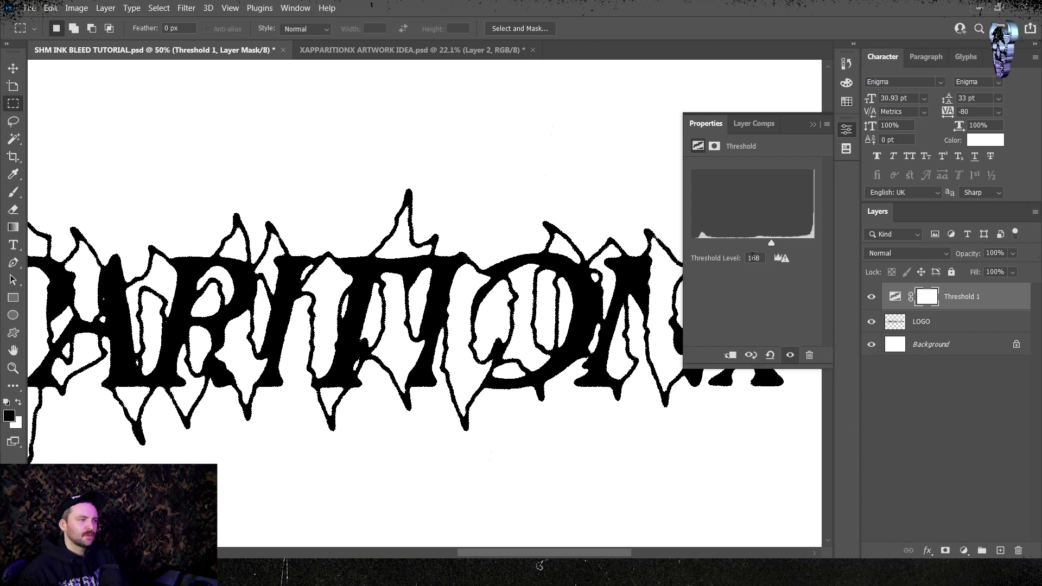
pyautogui.moveTo(771, 243); pyautogui.dragTo(764, 242)
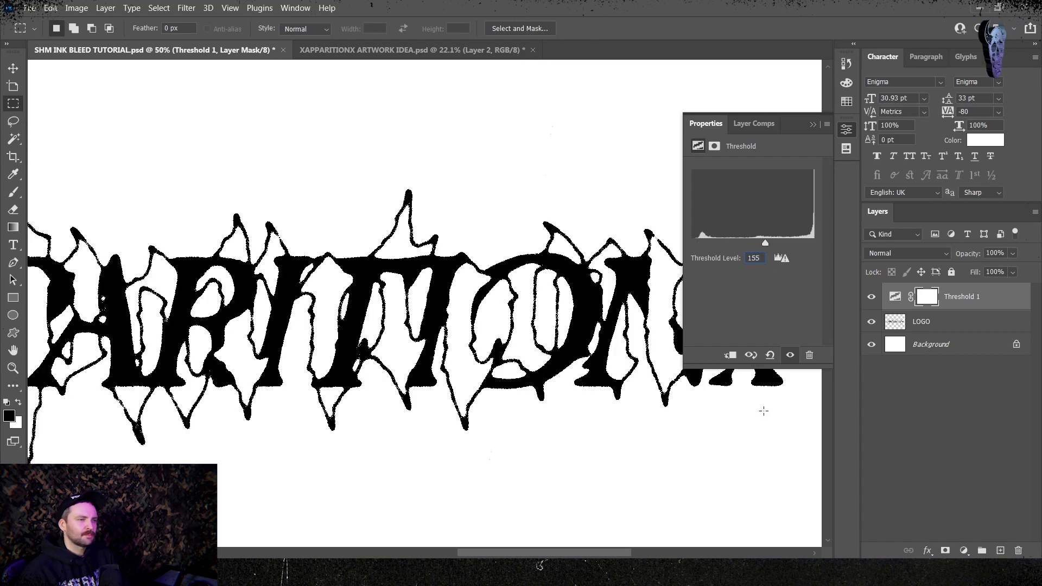
pyautogui.hotkey('ctrl', '-')
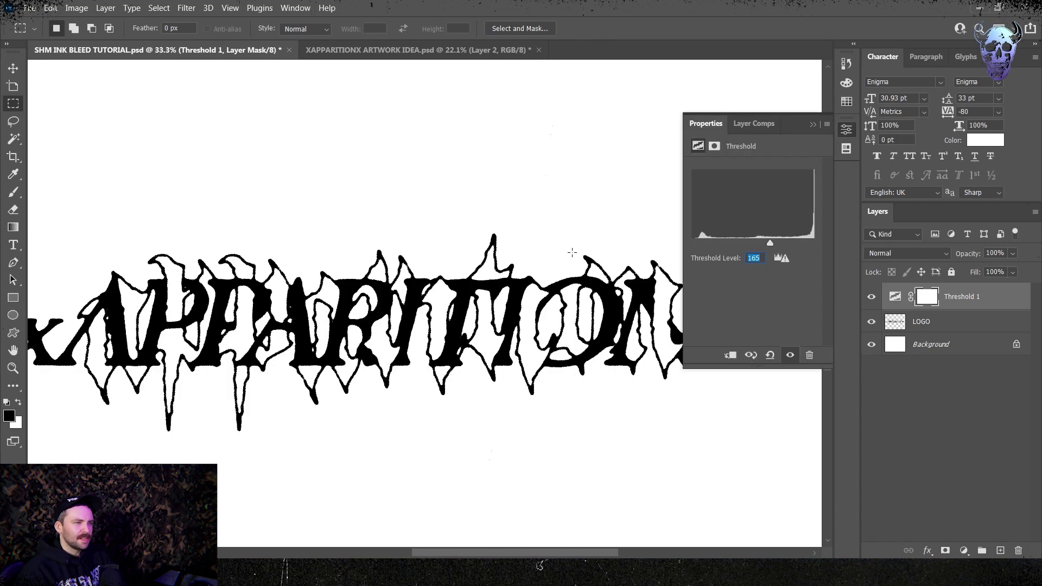
pyautogui.hotkey('shift', 'Up')
pyautogui.hotkey('shift', 'Up')
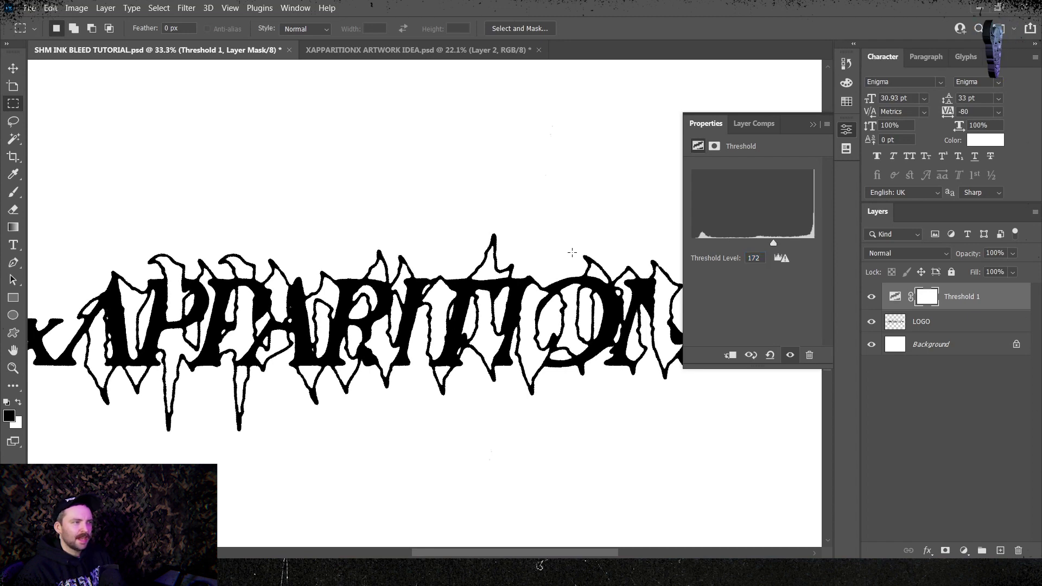
pyautogui.click(811, 123)
pyautogui.moveTo(571, 310)
pyautogui.mouseDown()
pyautogui.moveTo(420, 259)
pyautogui.moveTo(386, 259)
pyautogui.mouseUp()
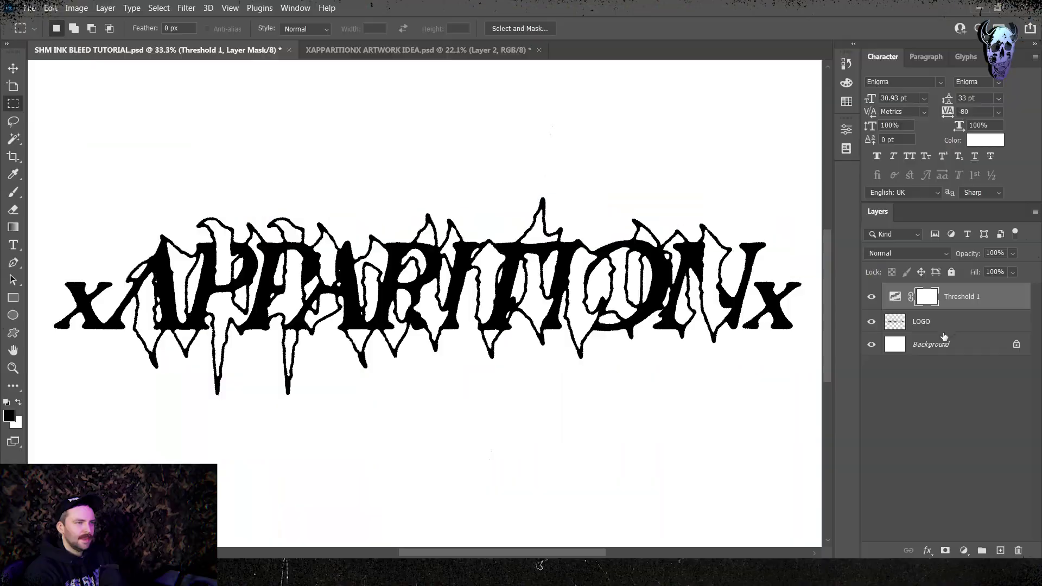
# Flatten the threshold, LOGO and Background layers via Merge Layers on the Background layer.
pyautogui.click(938, 345)
pyautogui.rightClick(935, 348)
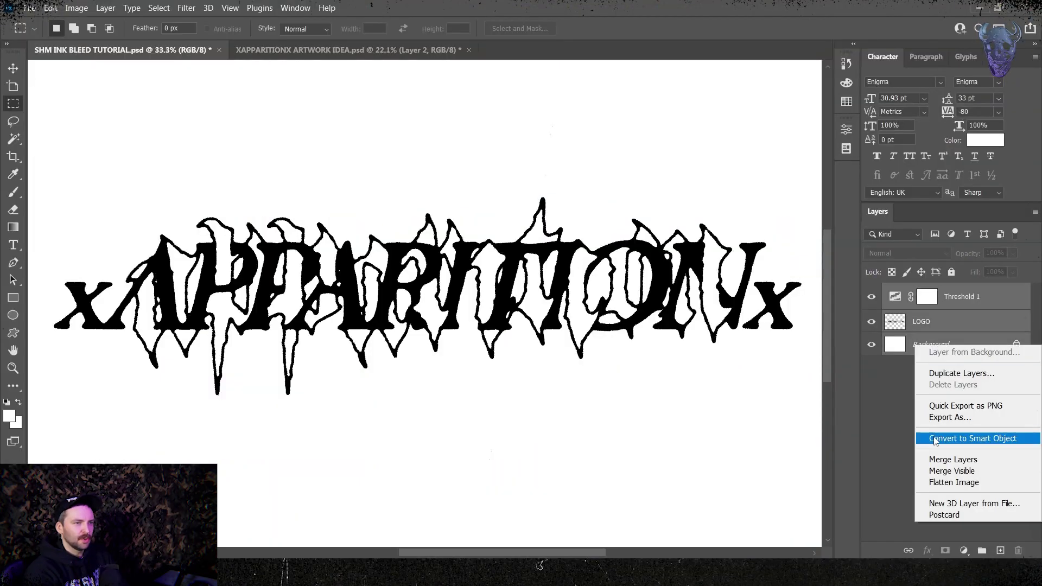
pyautogui.click(940, 458)
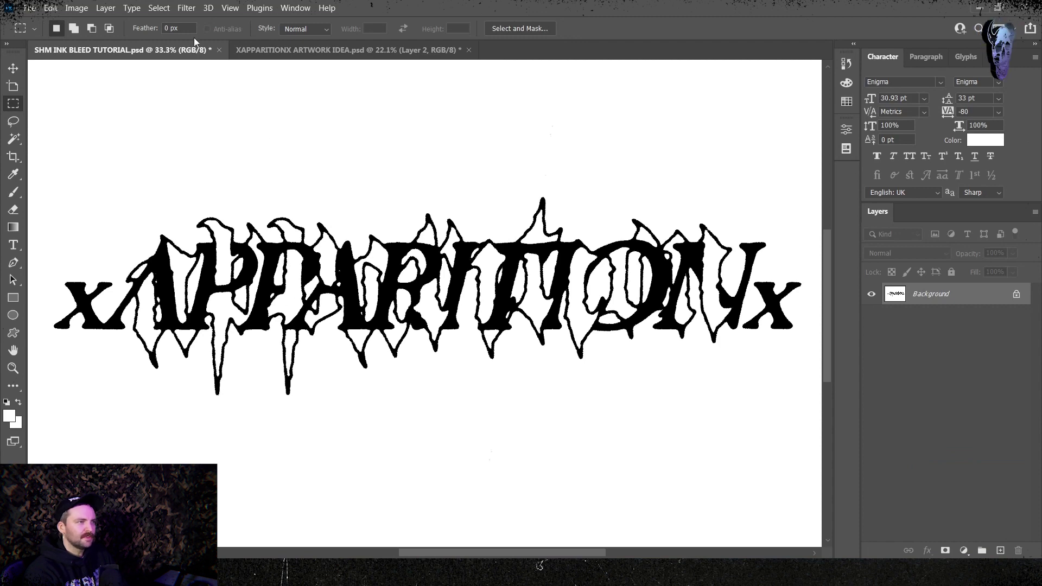
pyautogui.click(186, 8)
pyautogui.moveTo(199, 203)
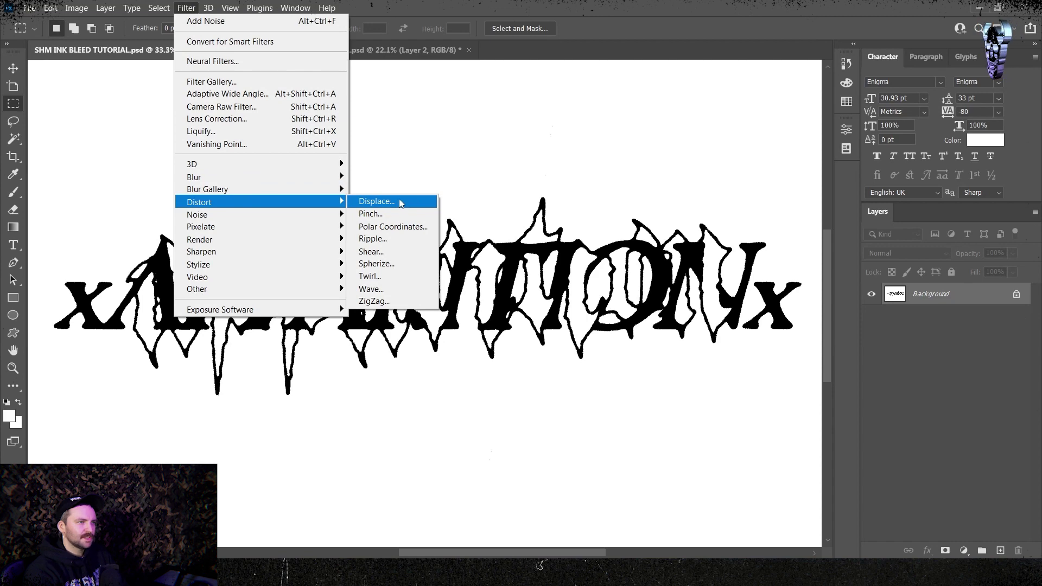
# Run Displace with the default scale settings, using EDGE METALCORE GRIT MAP.psd as the map.
pyautogui.click(386, 207)
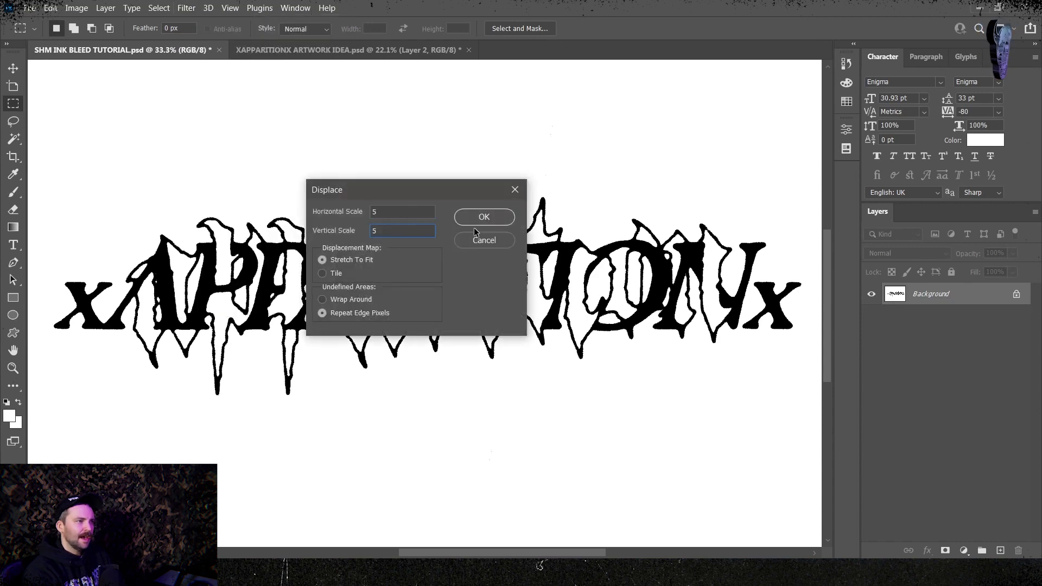
pyautogui.click(488, 221)
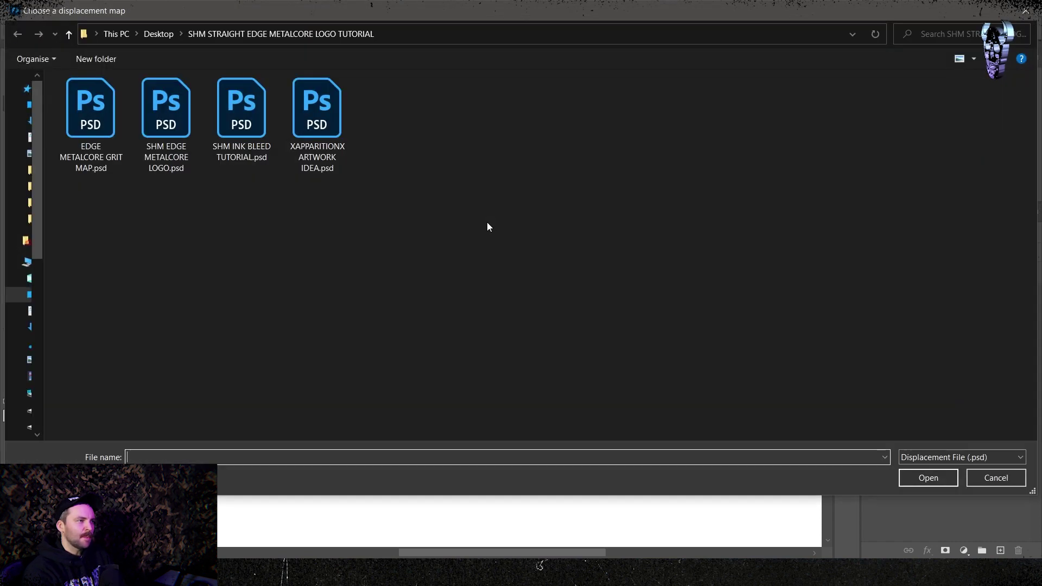
pyautogui.click(93, 159)
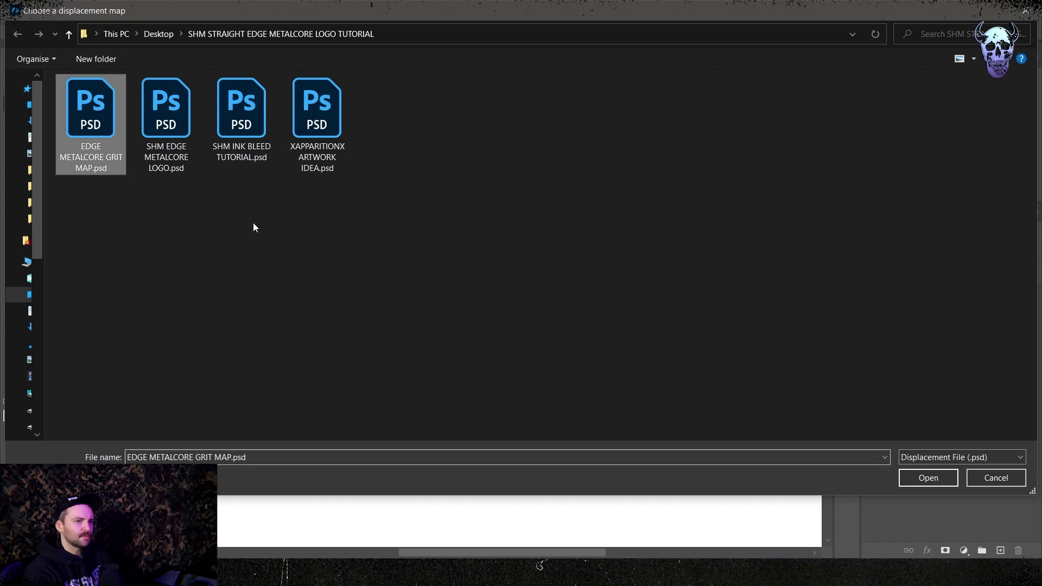
pyautogui.click(928, 478)
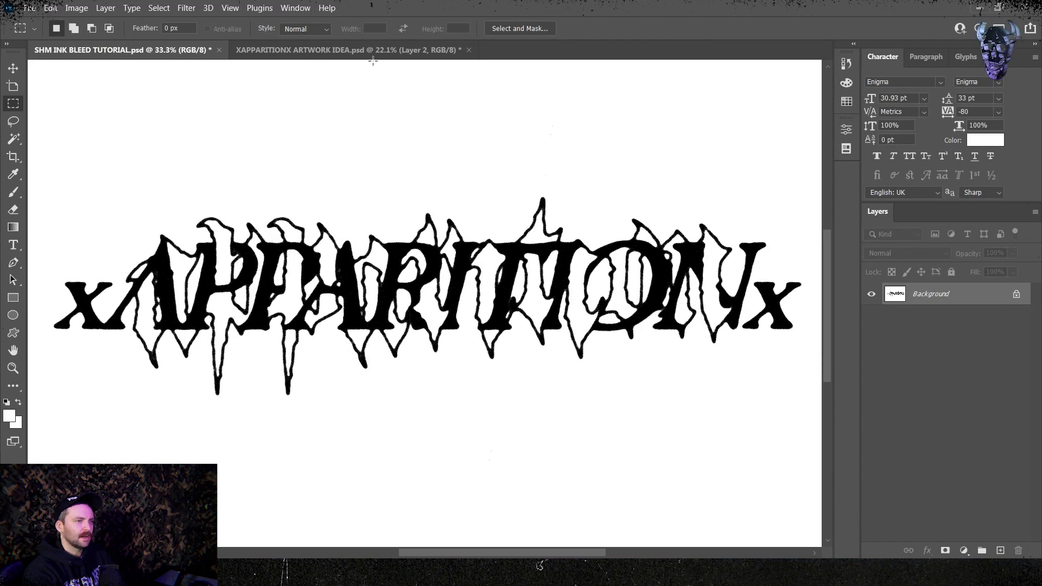
# Apply a second Displace at scale 5 with EDGE METALCORE GRIT MAP.psd, then shift the view.
pyautogui.click(186, 8)
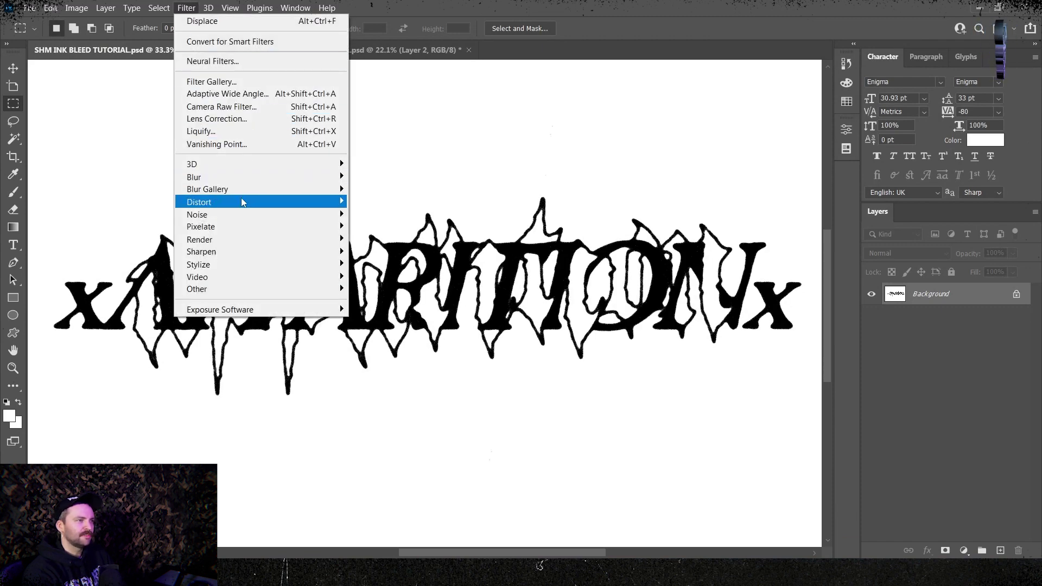
pyautogui.moveTo(200, 202)
pyautogui.click(381, 206)
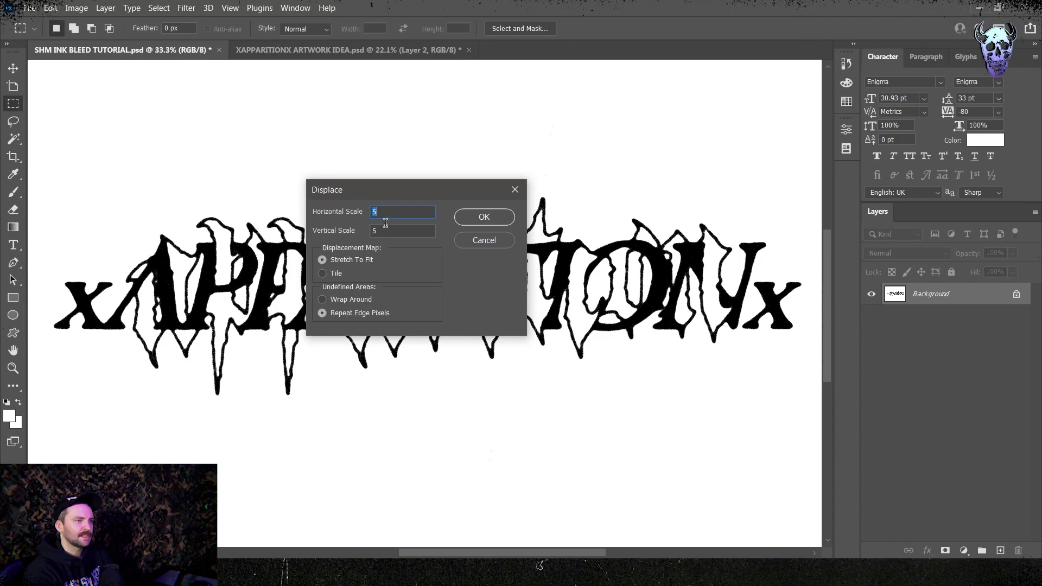
pyautogui.press('Return')
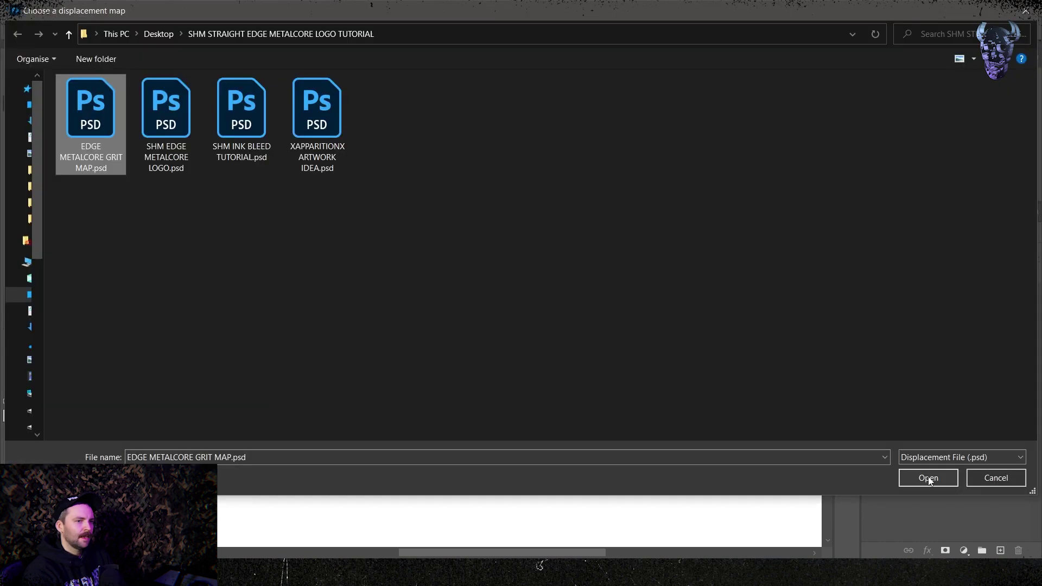
pyautogui.click(927, 478)
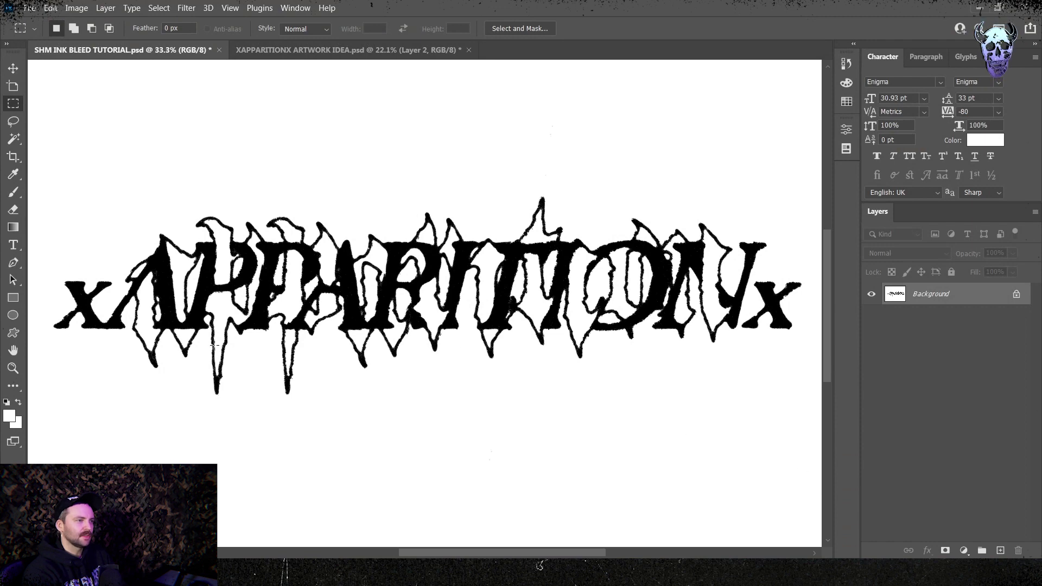
pyautogui.moveTo(257, 348); pyautogui.dragTo(303, 355)
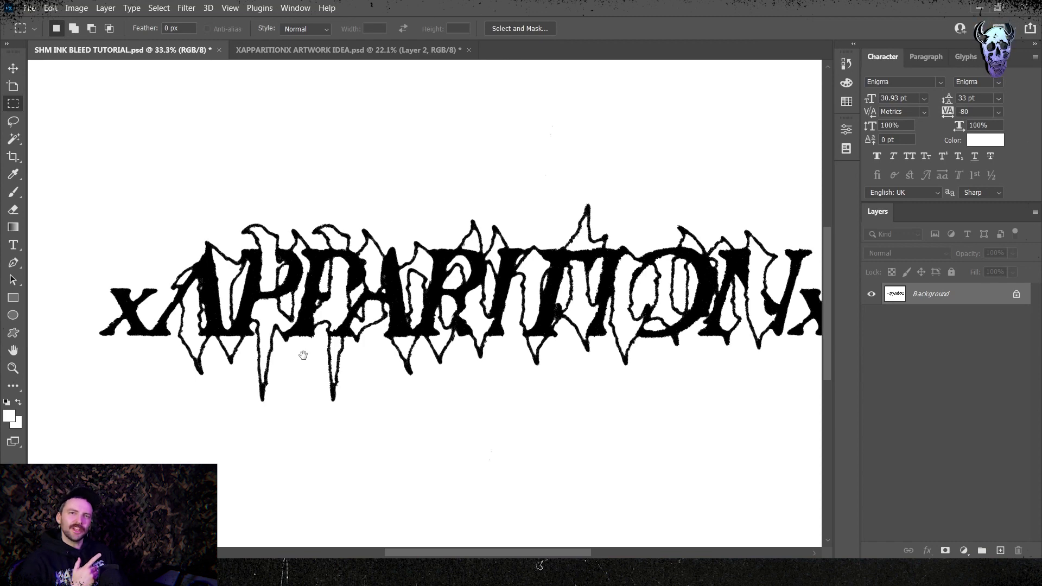
pyautogui.hotkey('ctrl', '1')
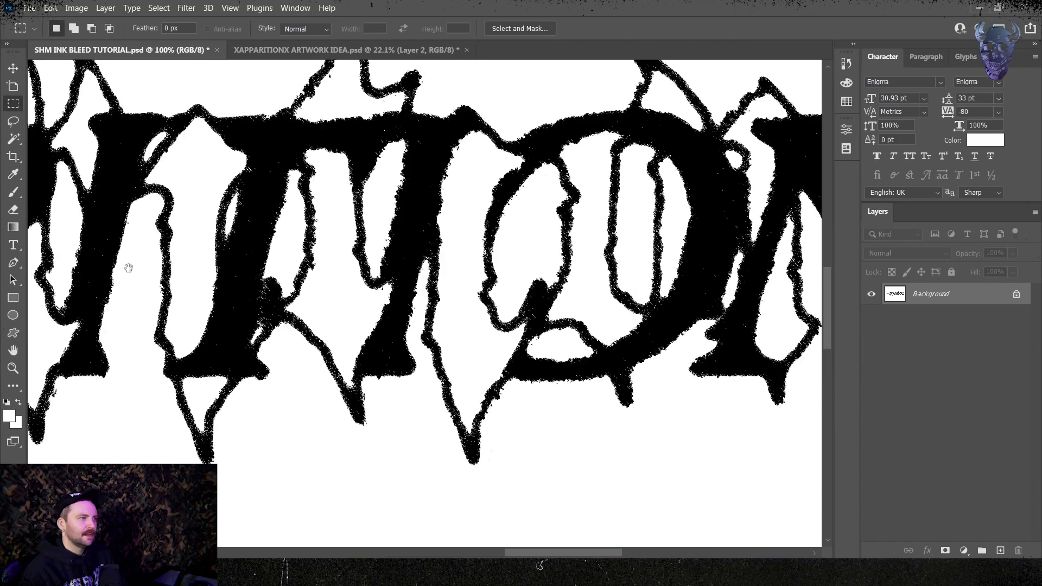
pyautogui.moveTo(489, 285); pyautogui.dragTo(308, 344)
pyautogui.moveTo(488, 285); pyautogui.dragTo(432, 277)
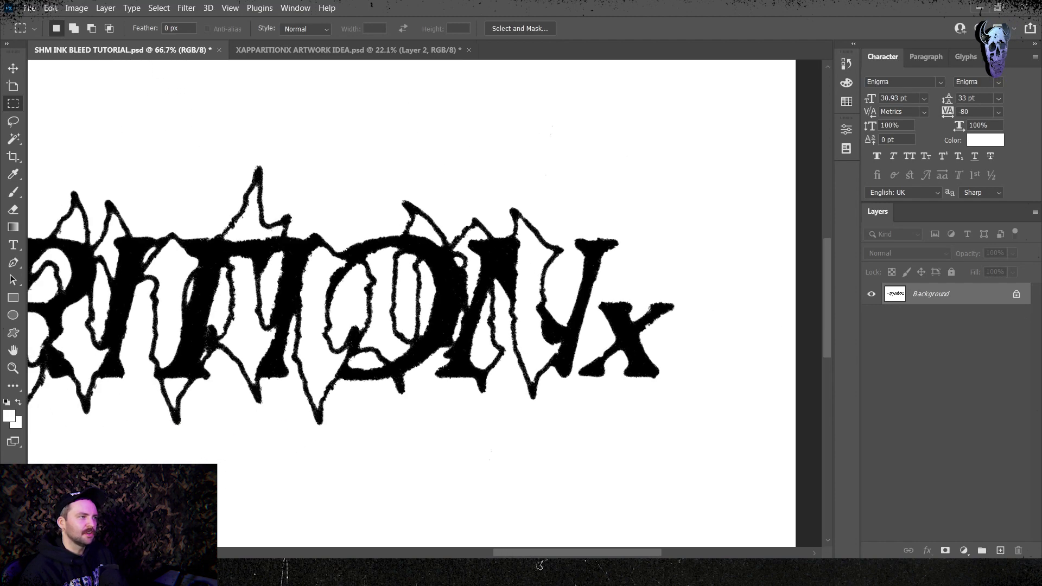
pyautogui.scroll(-5, 407, 301)
pyautogui.scroll(-3, 407, 301)
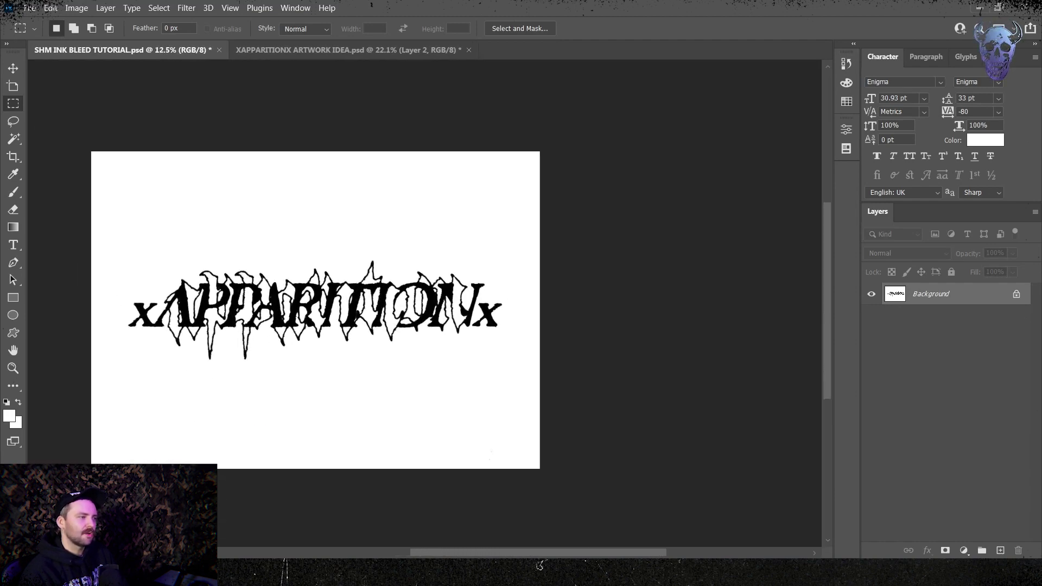
pyautogui.scroll(3, 407, 301)
pyautogui.scroll(2, 407, 301)
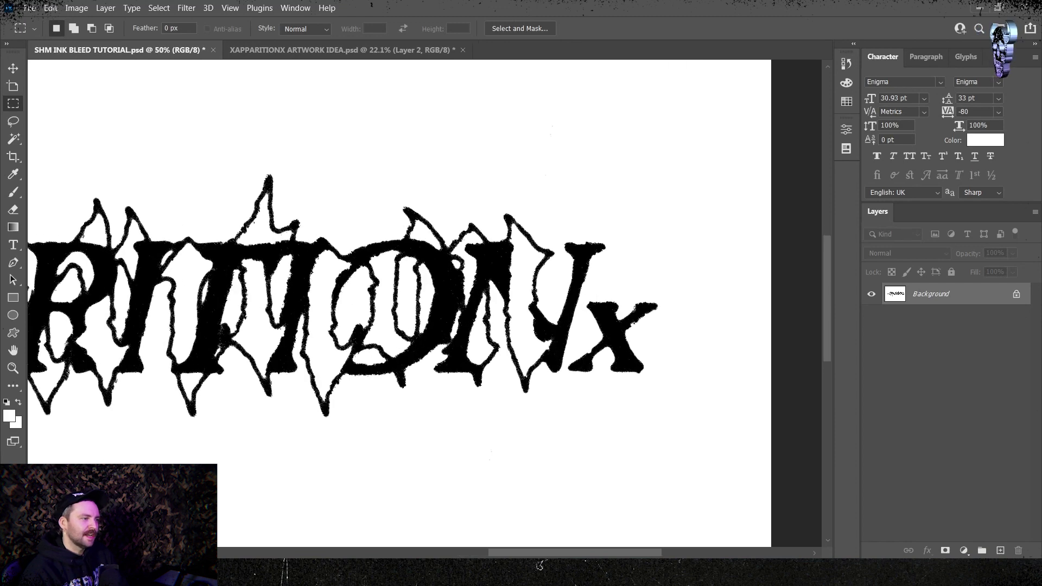
pyautogui.moveTo(245, 352); pyautogui.dragTo(588, 336)
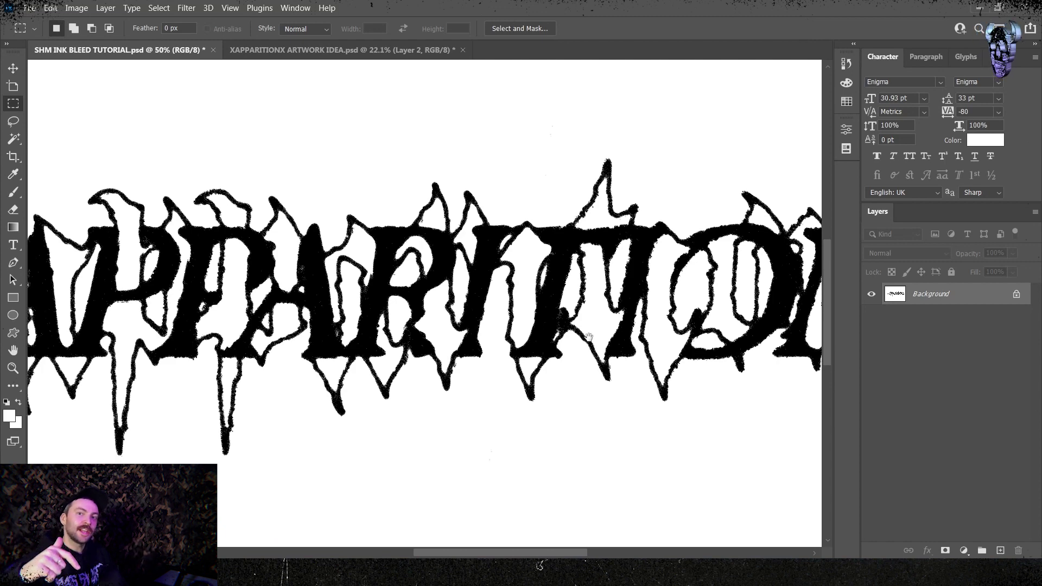
pyautogui.hotkey('ctrl', '0')
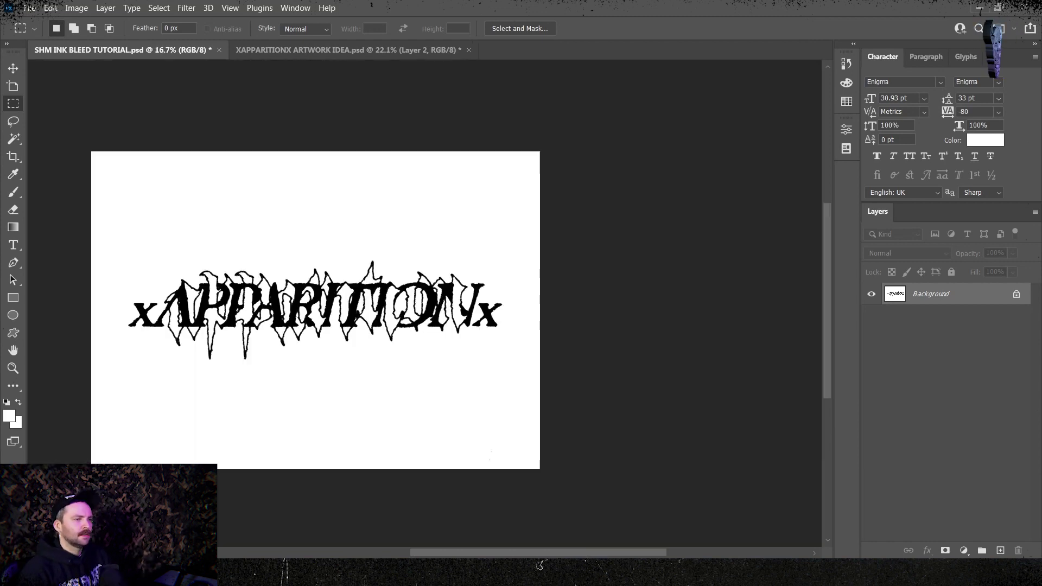
pyautogui.scroll(2, 342, 269)
pyautogui.scroll(2, 342, 269)
pyautogui.scroll(2, 342, 268)
pyautogui.hotkey('ctrl', '+')
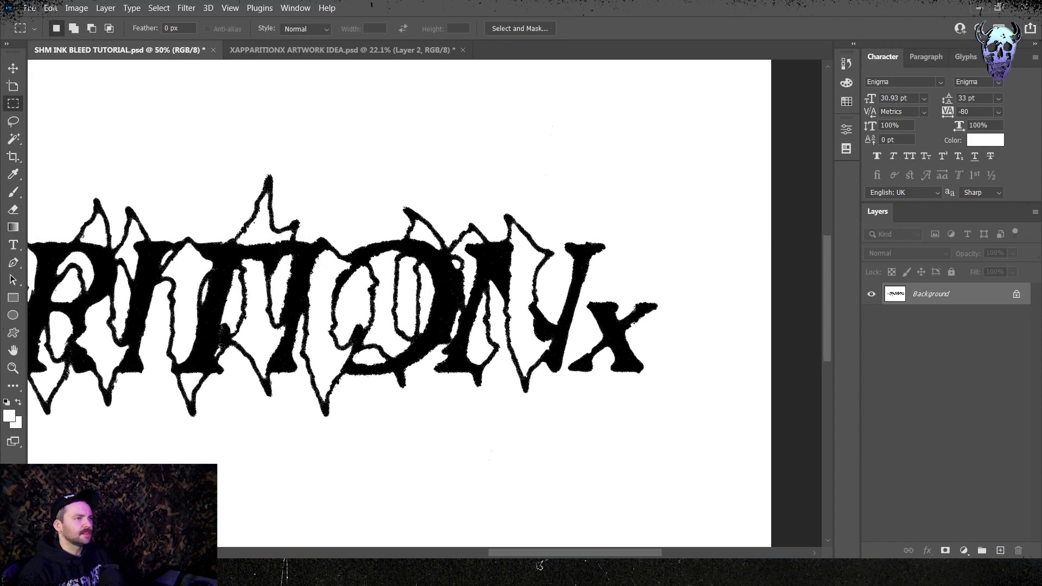
pyautogui.hscroll(-3, 540, 566)
# Start a Field Blur, adjust the first pins' strength, and add a weaker pin over the T.
pyautogui.click(186, 8)
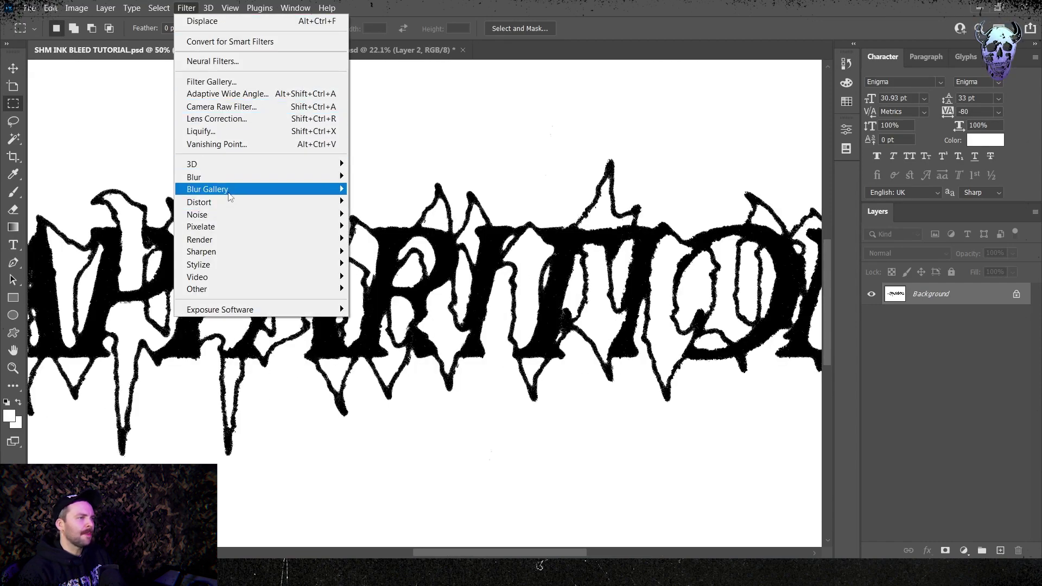
pyautogui.moveTo(208, 189)
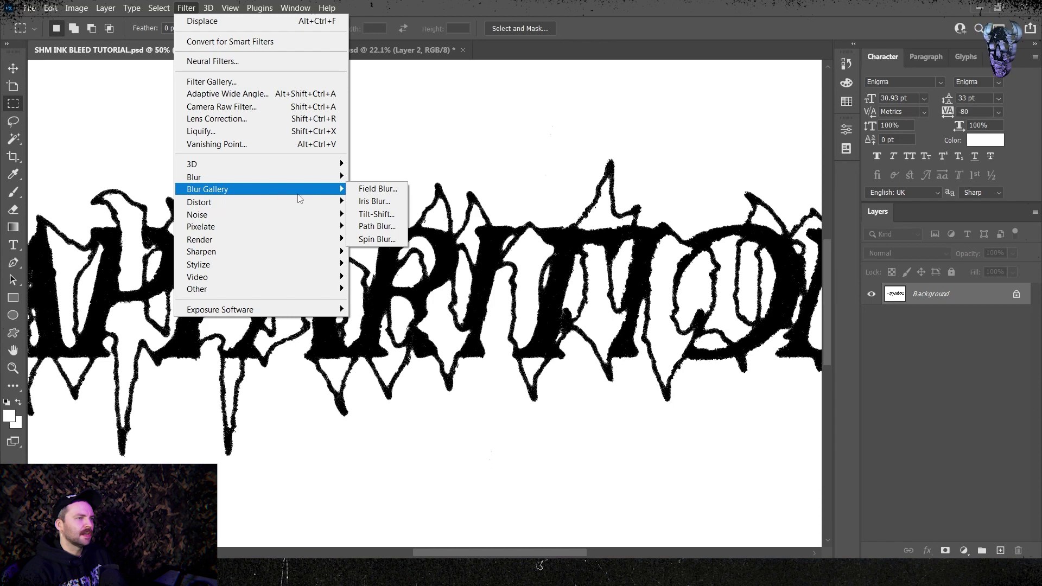
pyautogui.click(367, 192)
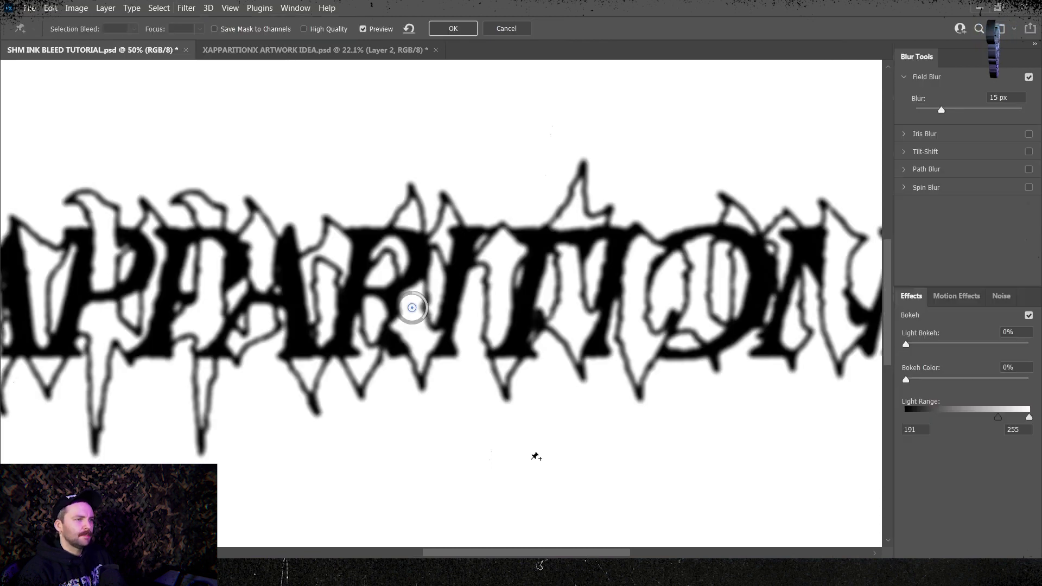
pyautogui.scroll(-2, 411, 308)
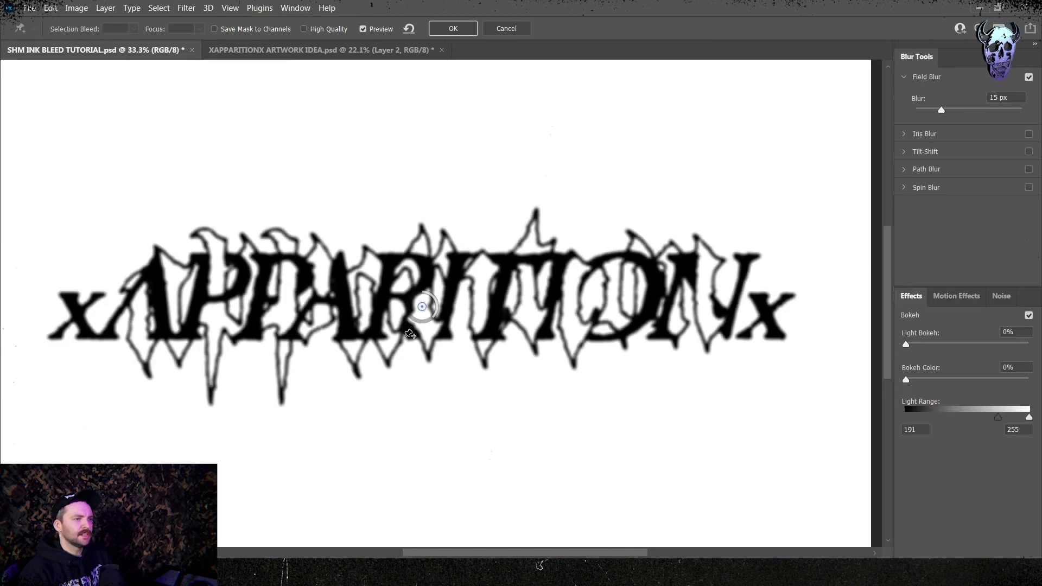
pyautogui.scroll(1, 422, 306)
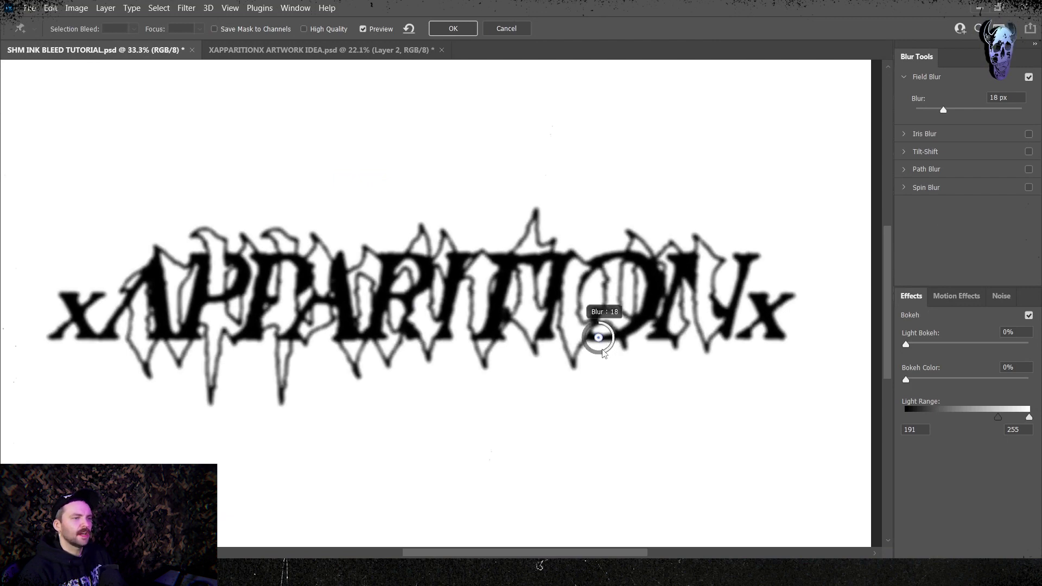
pyautogui.moveTo(612, 348); pyautogui.dragTo(603, 357)
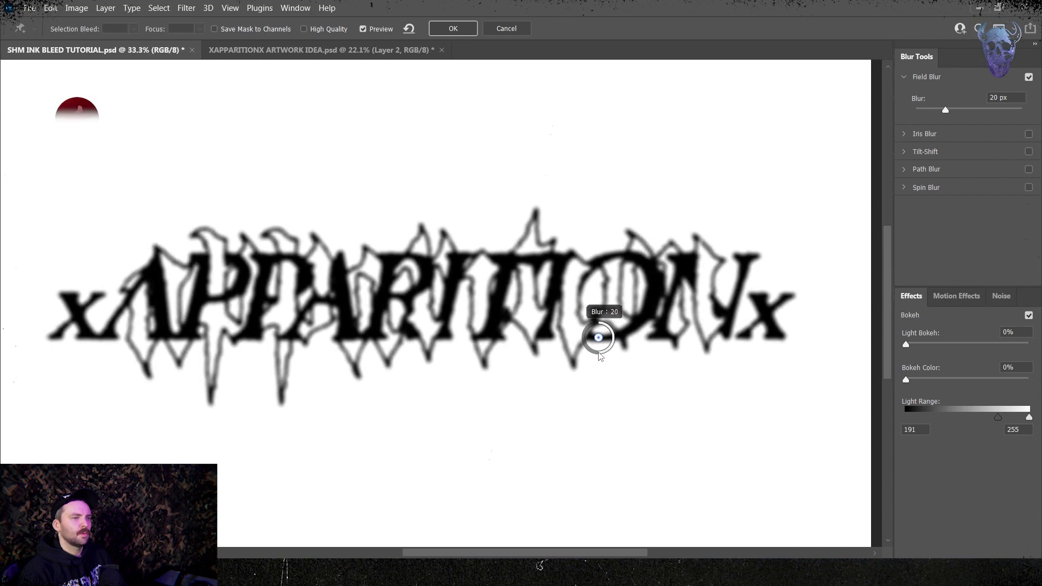
pyautogui.moveTo(651, 288)
pyautogui.mouseDown()
pyautogui.moveTo(666, 297)
pyautogui.moveTo(665, 281)
pyautogui.mouseUp()
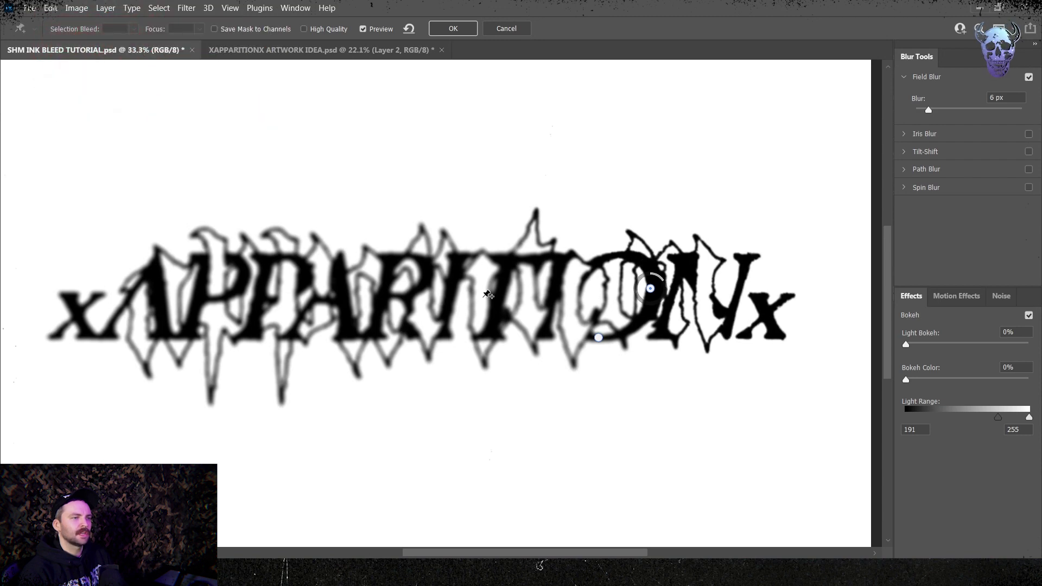
pyautogui.click(482, 300)
pyautogui.moveTo(500, 310); pyautogui.dragTo(505, 298)
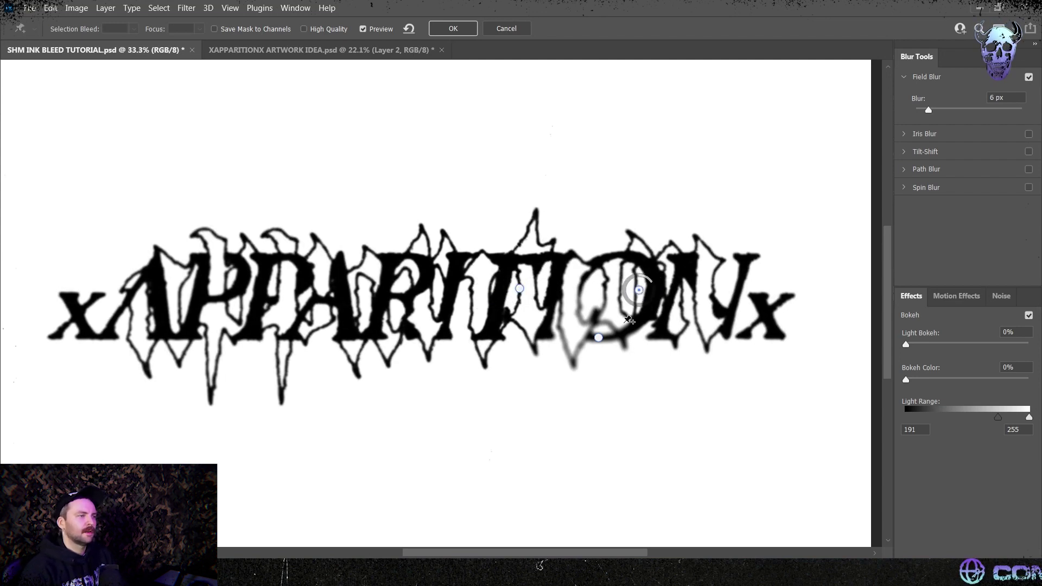
pyautogui.click(598, 338)
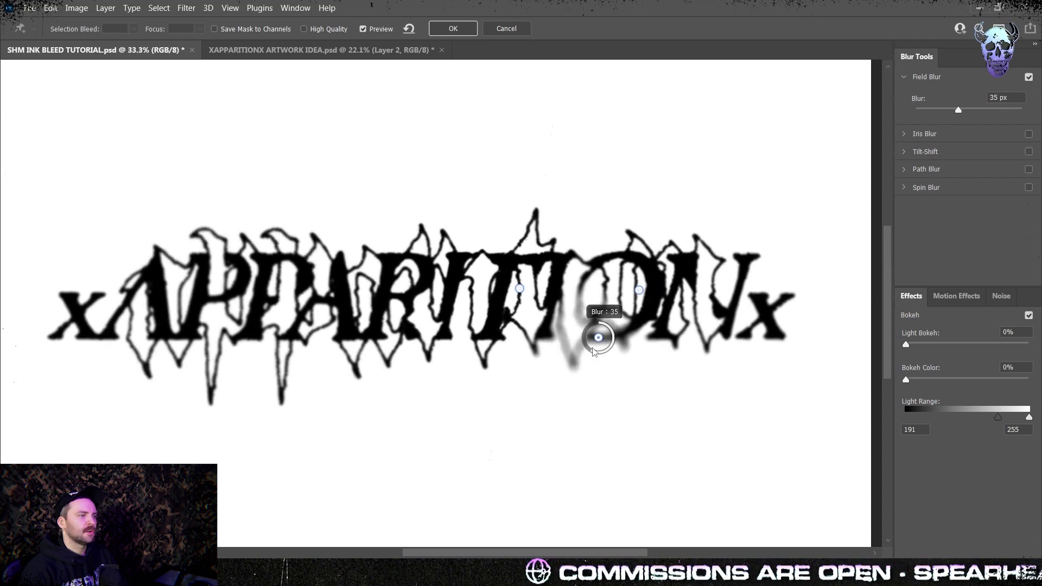
# Add Field Blur pins on the A, the top of the P and the middle letters.
pyautogui.click(202, 337)
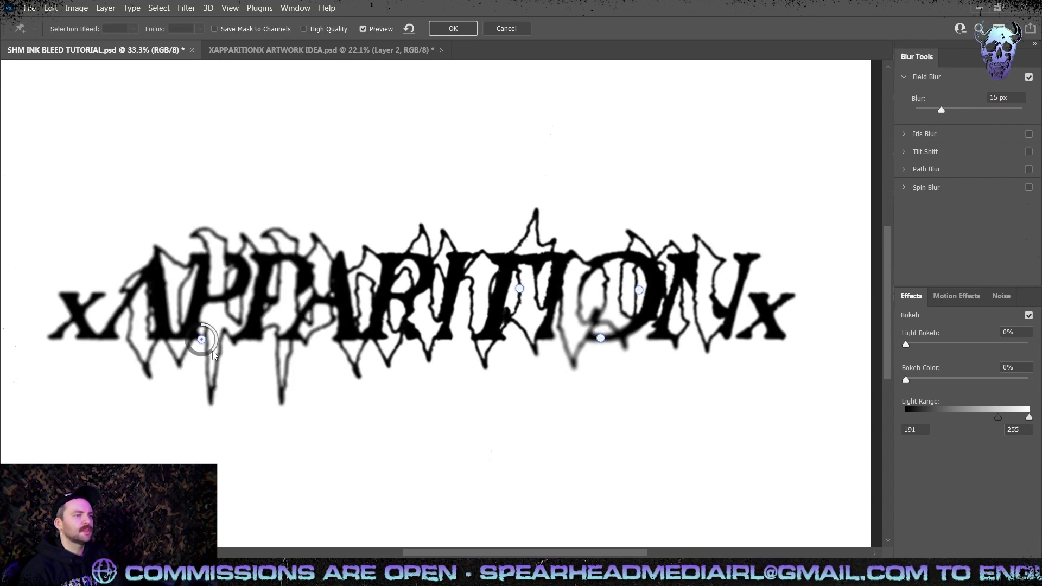
pyautogui.moveTo(218, 352); pyautogui.dragTo(209, 343)
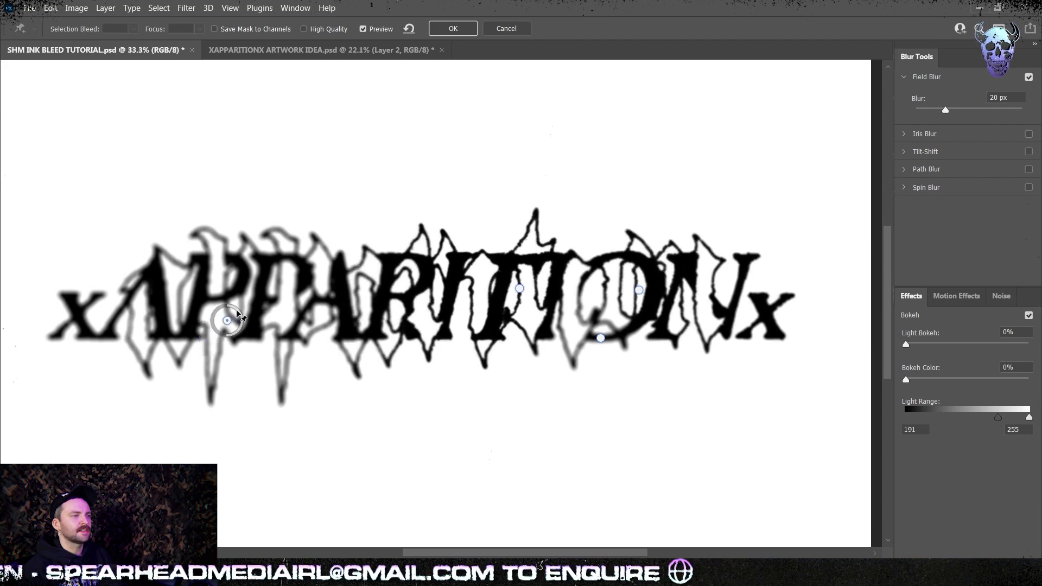
pyautogui.click(306, 255)
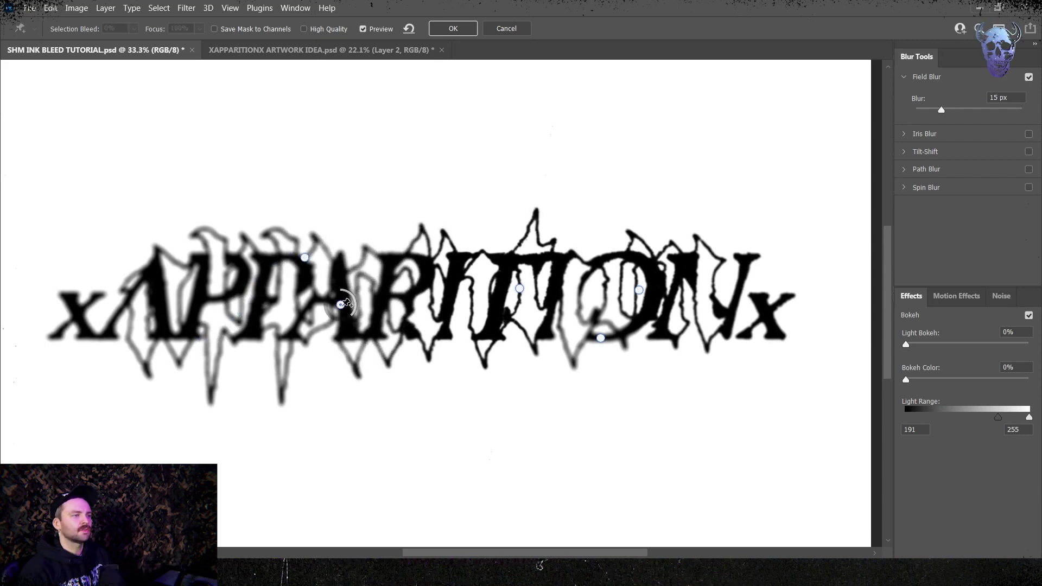
pyautogui.click(342, 305)
pyautogui.moveTo(352, 319); pyautogui.dragTo(361, 300)
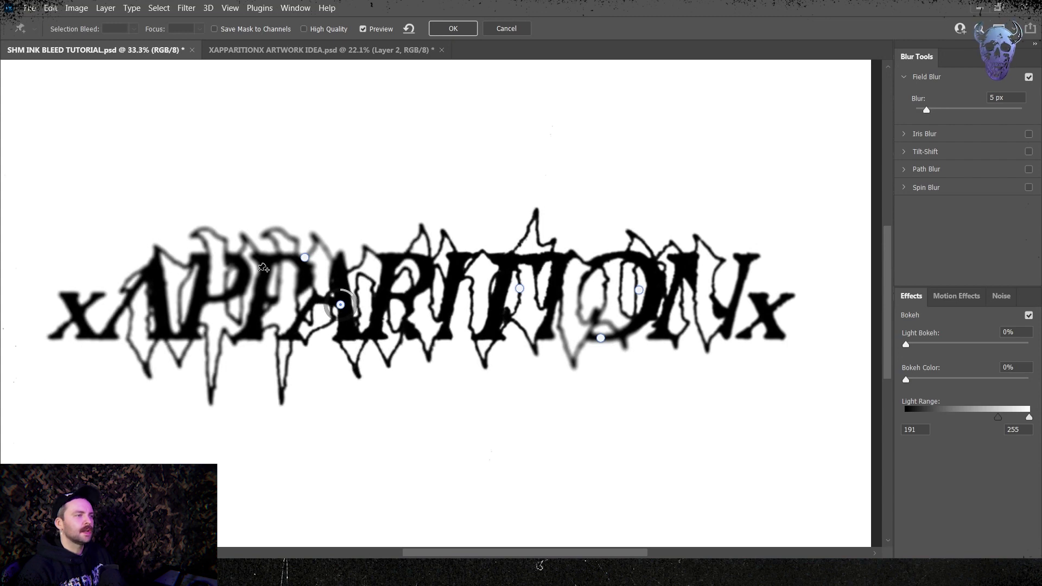
# Add a pin atop the A and ease back the blur at the O and P points.
pyautogui.click(227, 272)
pyautogui.moveTo(240, 283); pyautogui.dragTo(244, 281)
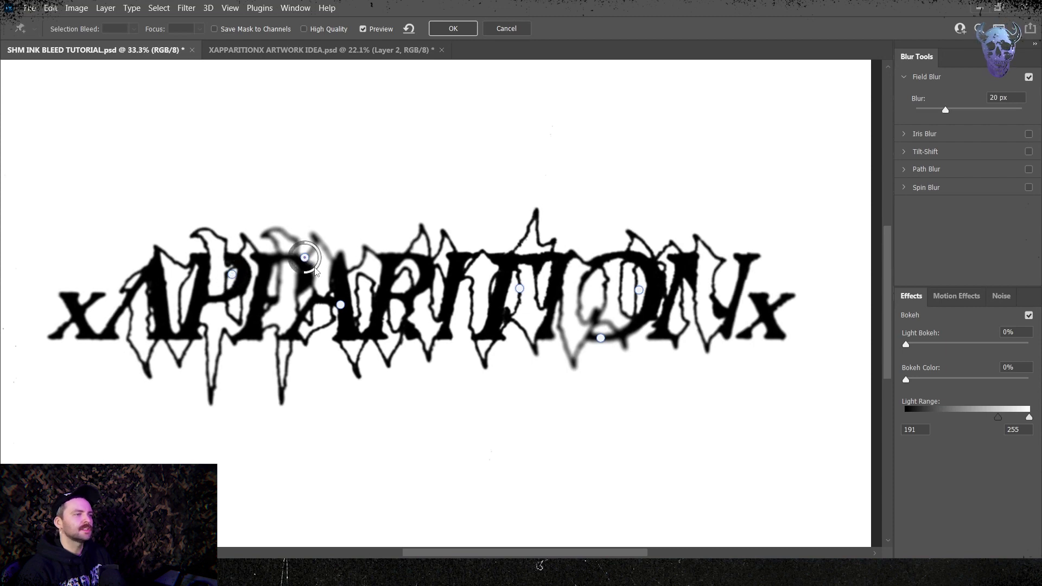
pyautogui.moveTo(316, 271); pyautogui.dragTo(313, 274)
pyautogui.hotkey('ctrl', 'z')
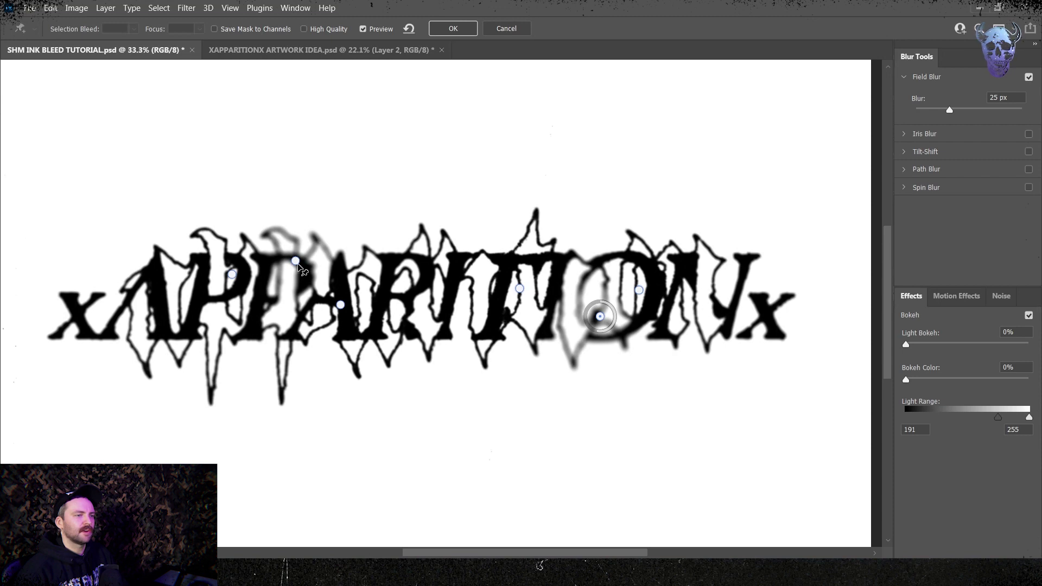
pyautogui.moveTo(302, 277); pyautogui.dragTo(290, 277)
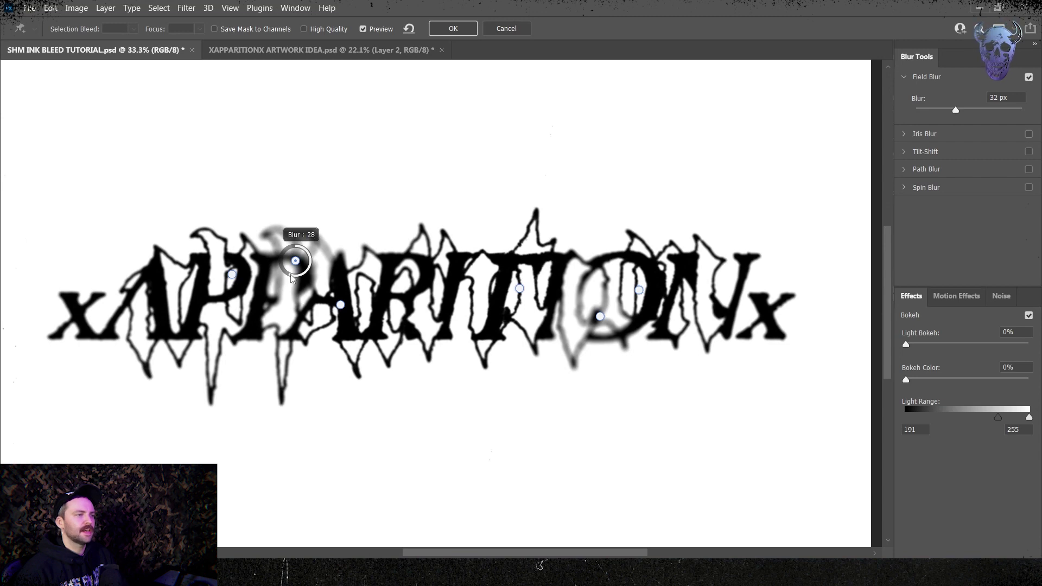
pyautogui.moveTo(292, 277); pyautogui.dragTo(289, 277)
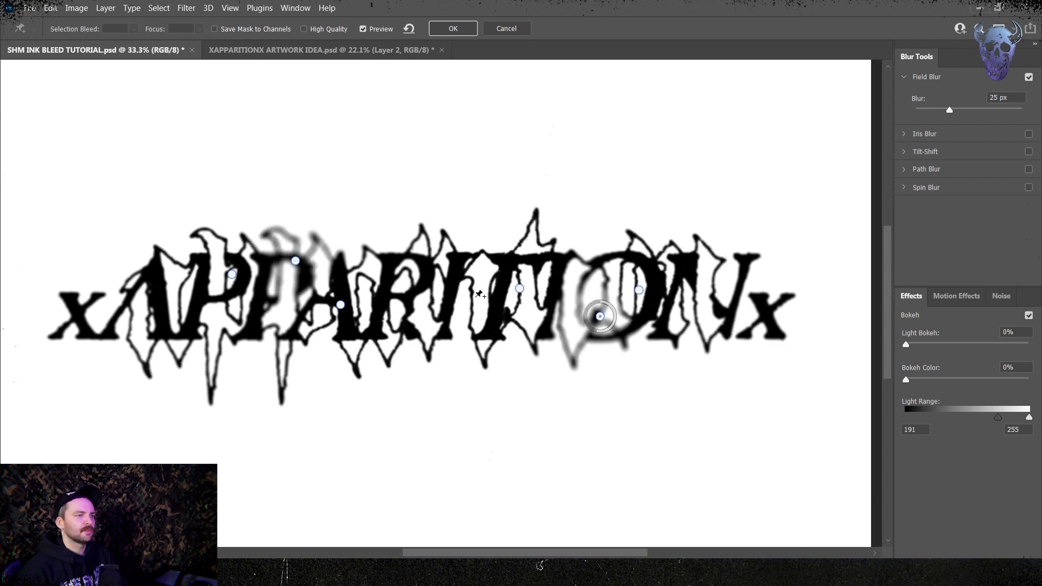
# Add a stronger pin right of the final x and a few-pixel pin near the word's end.
pyautogui.click(808, 334)
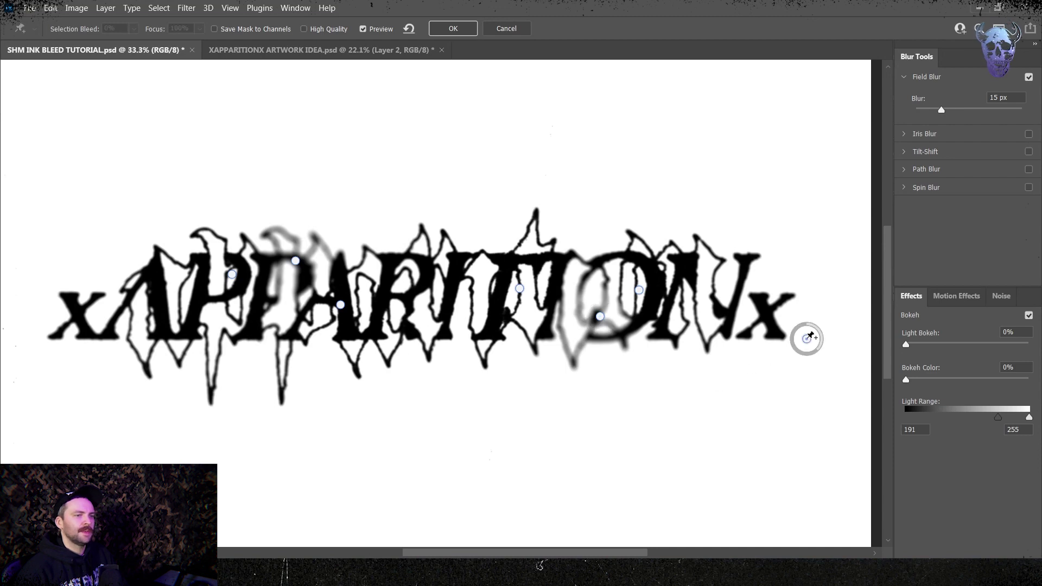
pyautogui.moveTo(818, 354); pyautogui.dragTo(813, 354)
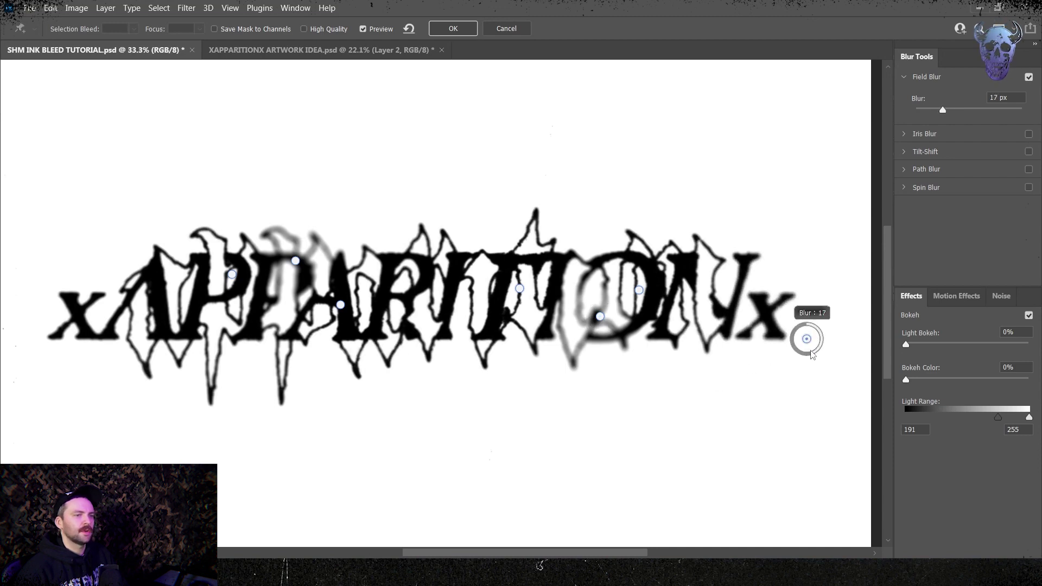
pyautogui.click(736, 308)
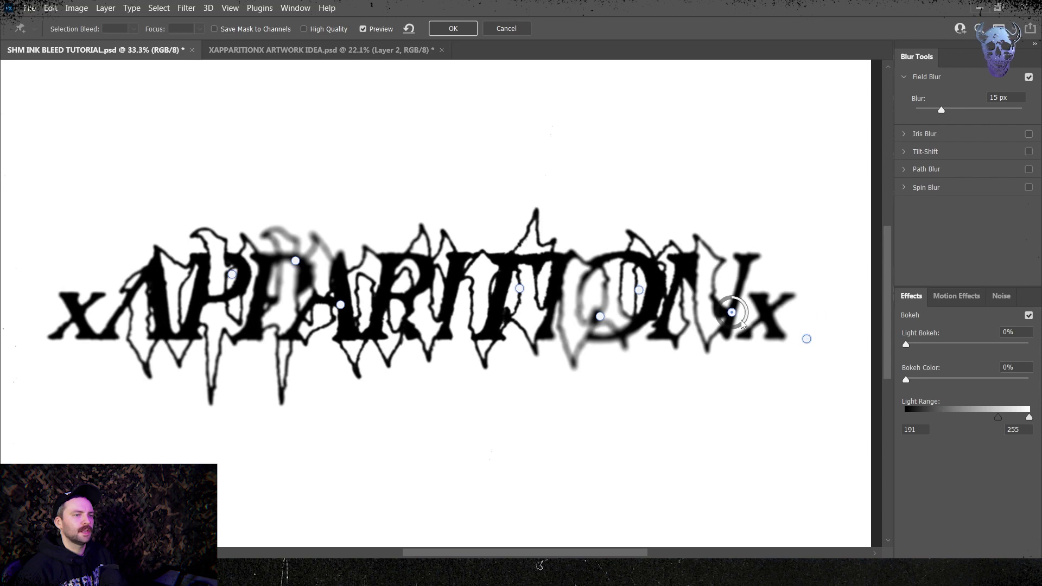
pyautogui.moveTo(751, 313); pyautogui.dragTo(746, 301)
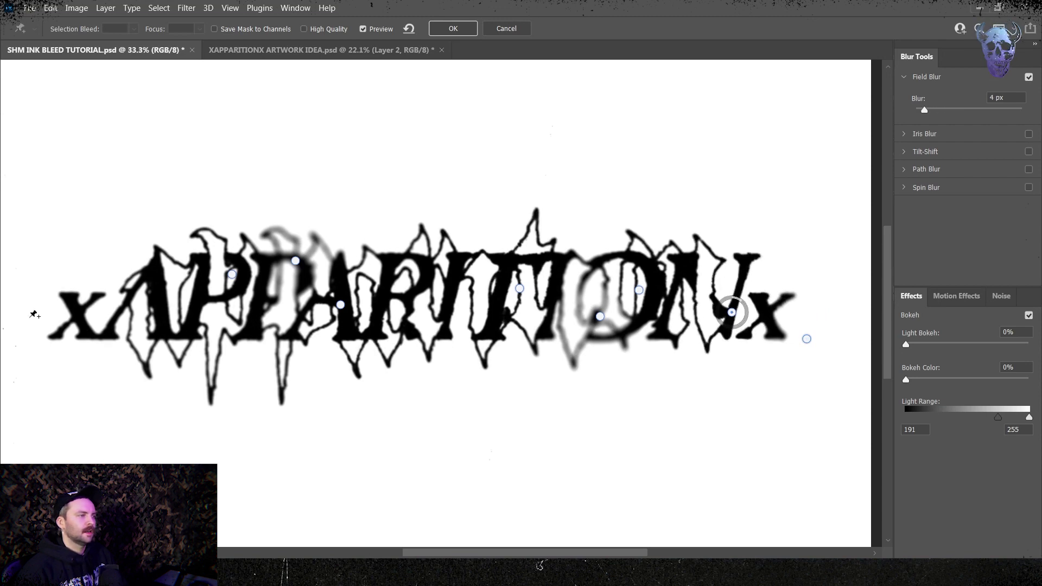
# Add pins left of and on the first x, cutting the first x pin to a few pixels.
pyautogui.click(34, 329)
pyautogui.moveTo(48, 345); pyautogui.dragTo(42, 348)
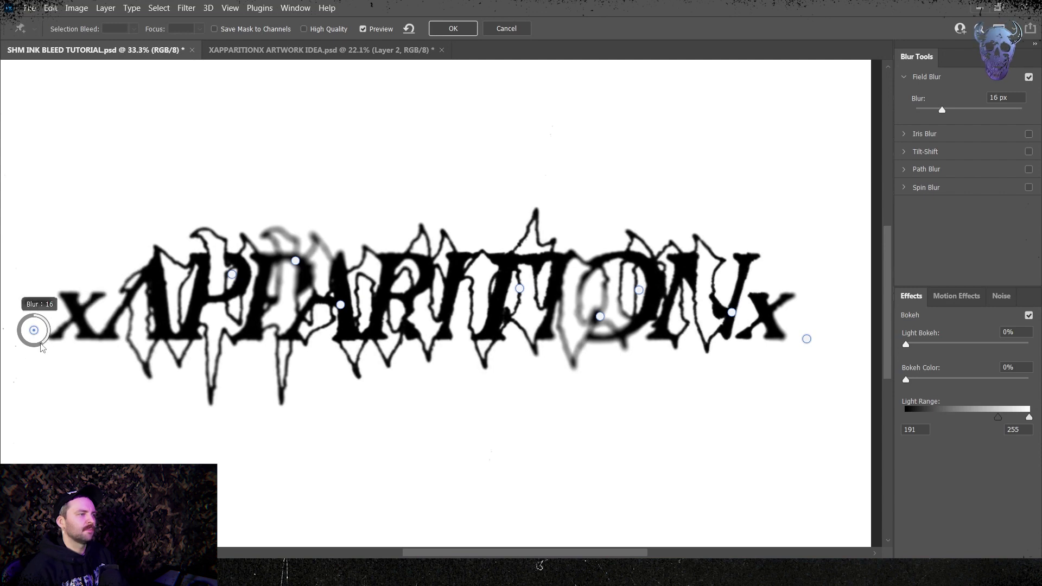
pyautogui.click(115, 318)
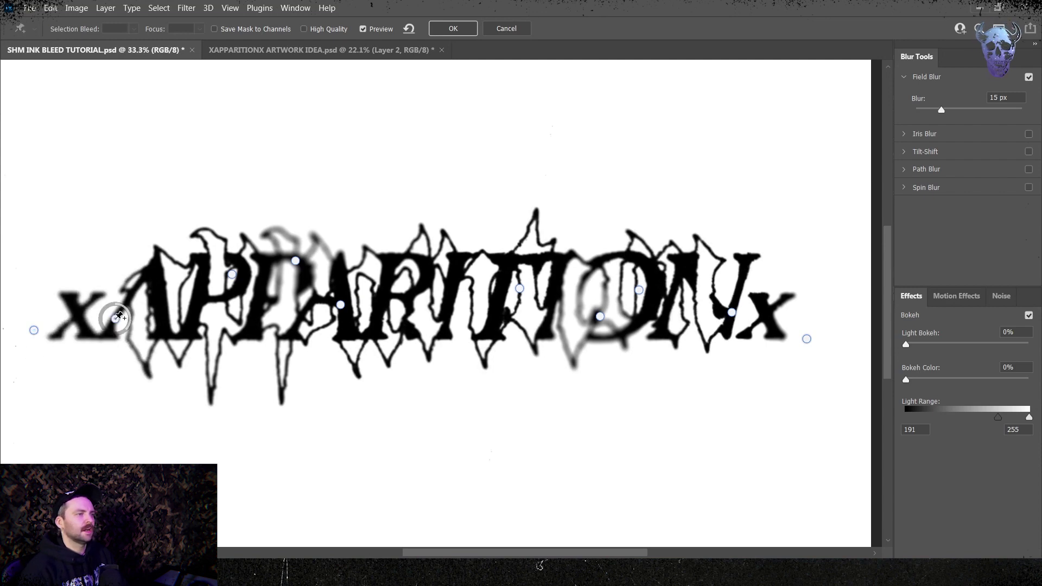
pyautogui.moveTo(130, 329); pyautogui.dragTo(128, 302)
pyautogui.moveTo(498, 431); pyautogui.dragTo(511, 444)
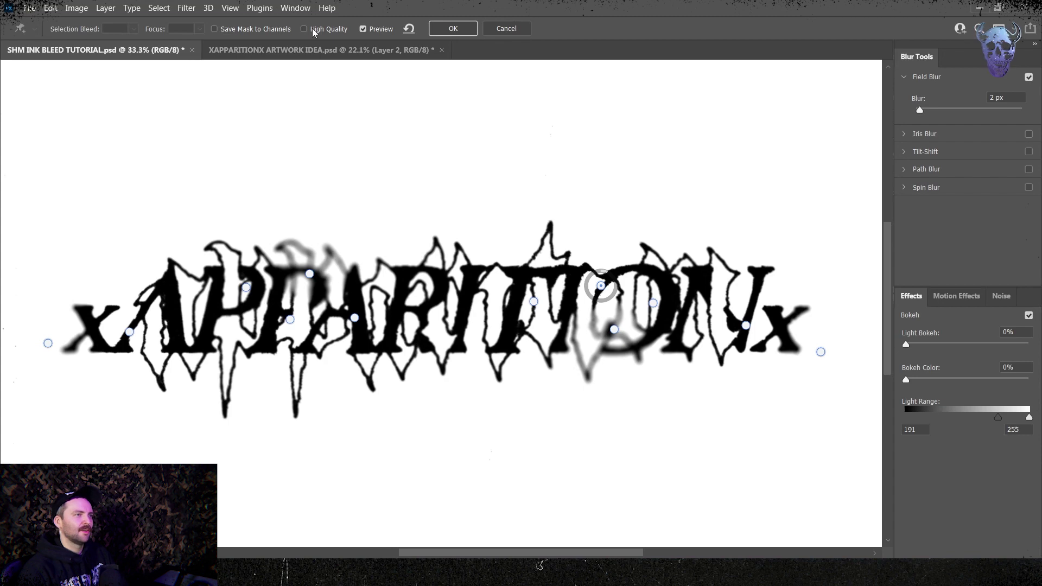
pyautogui.click(454, 29)
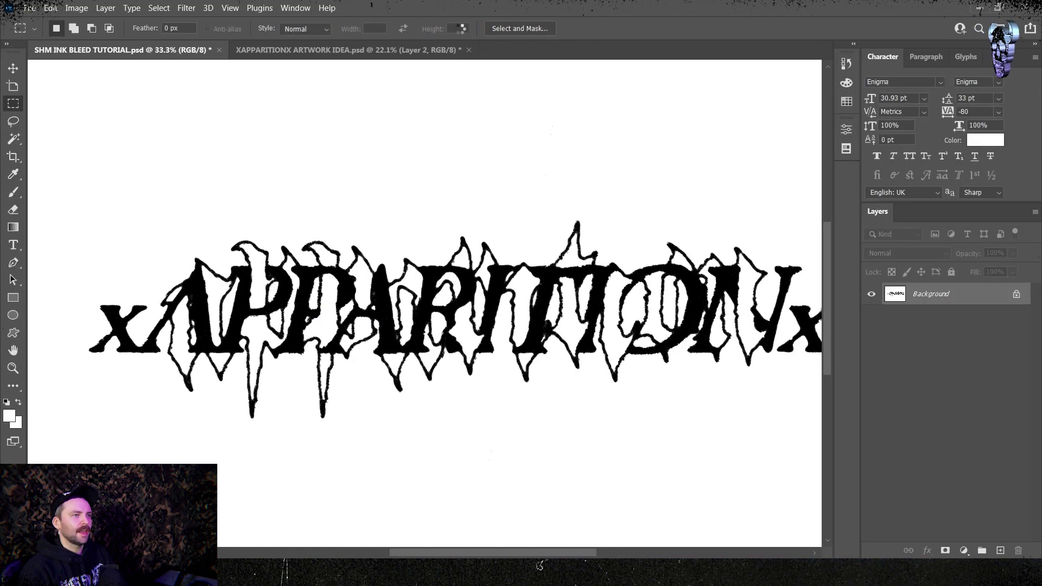
pyautogui.moveTo(538, 391)
pyautogui.mouseDown()
pyautogui.moveTo(455, 401)
pyautogui.moveTo(564, 409)
pyautogui.mouseUp()
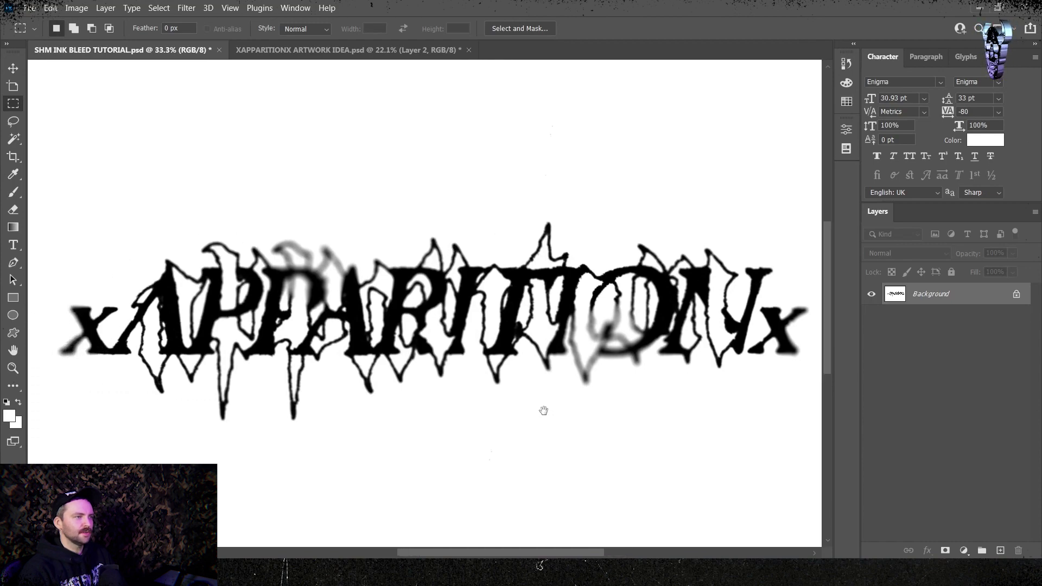
pyautogui.scroll(5, 615, 406)
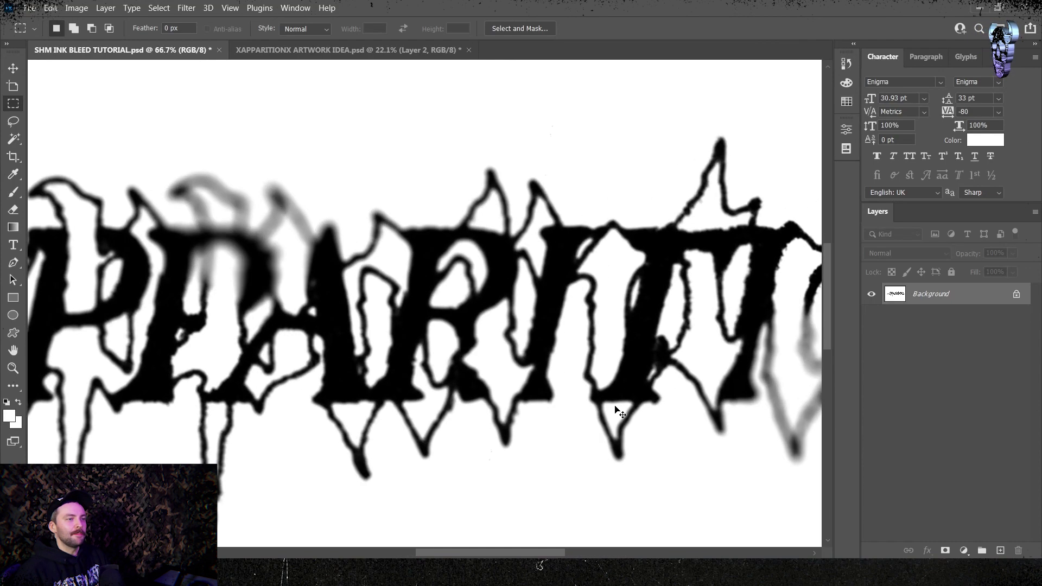
pyautogui.scroll(5, 615, 406)
pyautogui.scroll(-4, 616, 411)
pyautogui.scroll(-4, 617, 410)
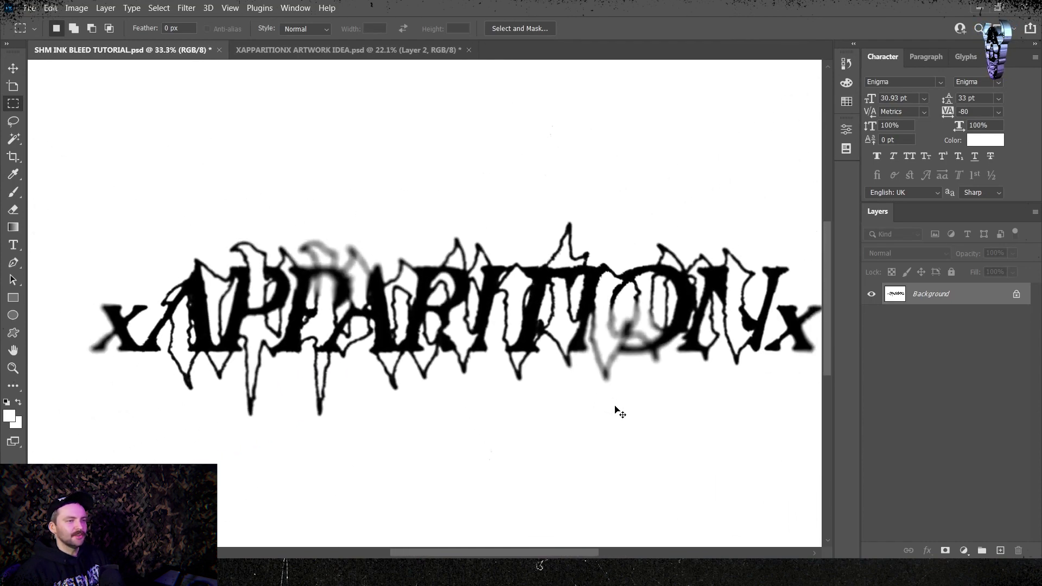
pyautogui.scroll(-2, 617, 411)
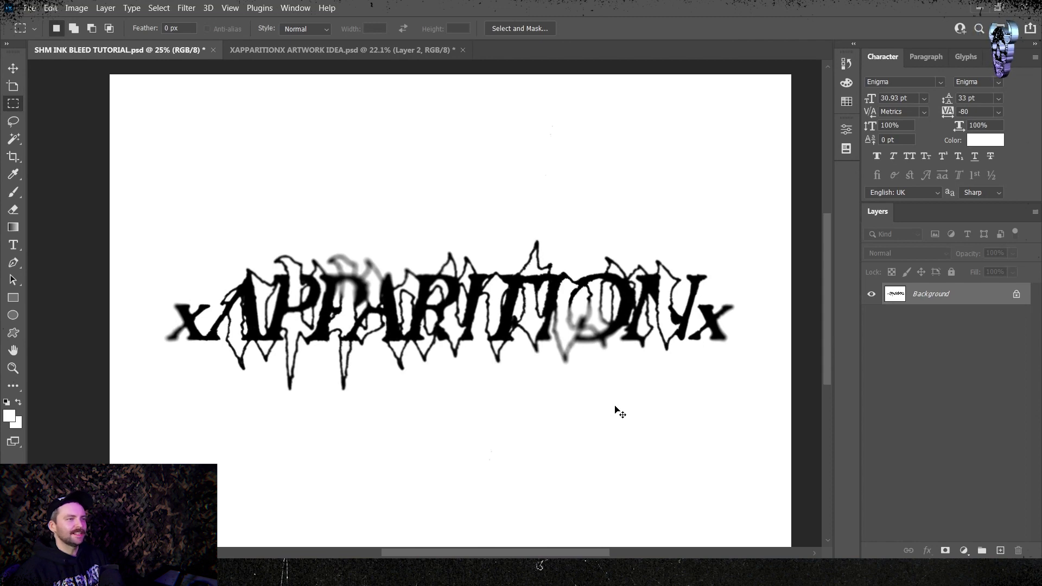